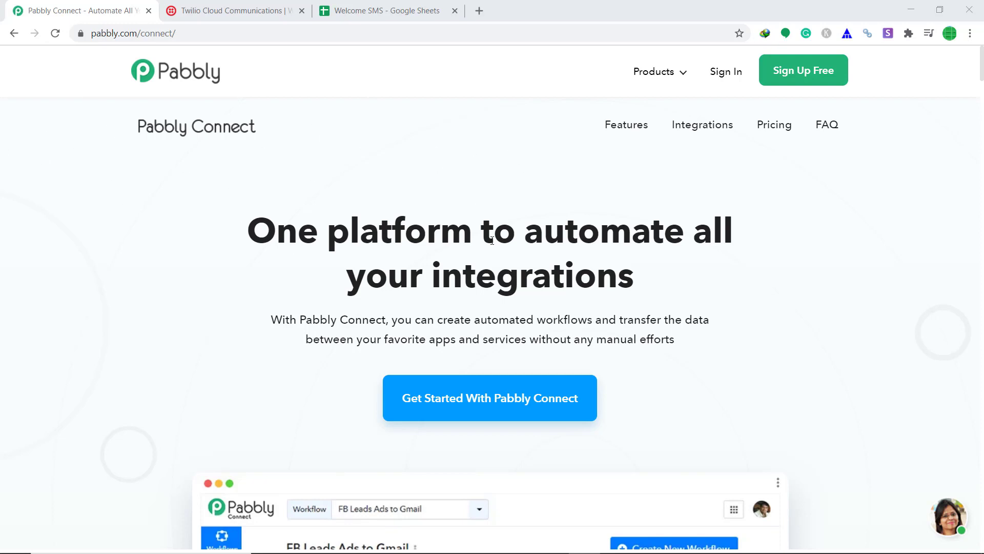
# - Sign in, open Connect and create a new workflow named 'Google Sheets To Twilio'
pyautogui.click(736, 70)
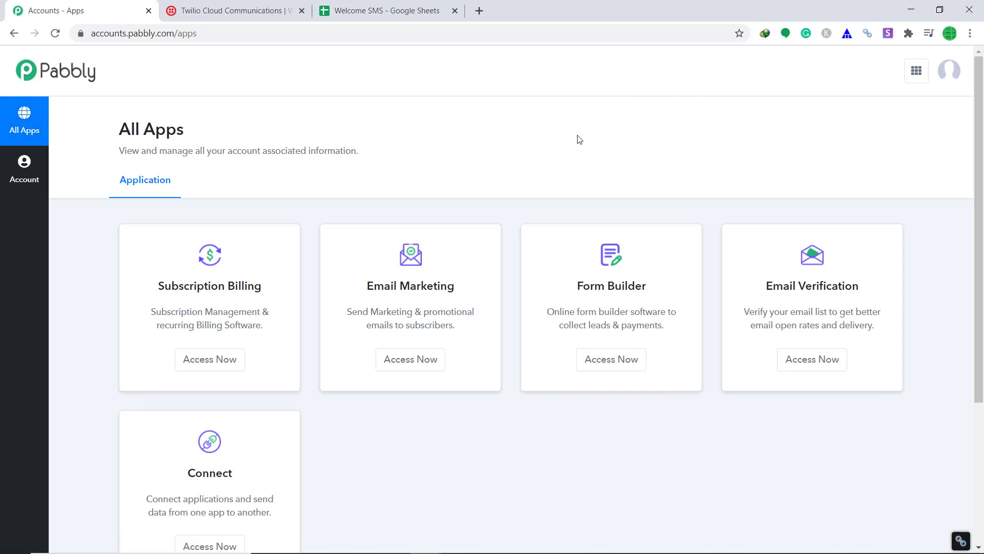
pyautogui.scroll(-3, 587, 123)
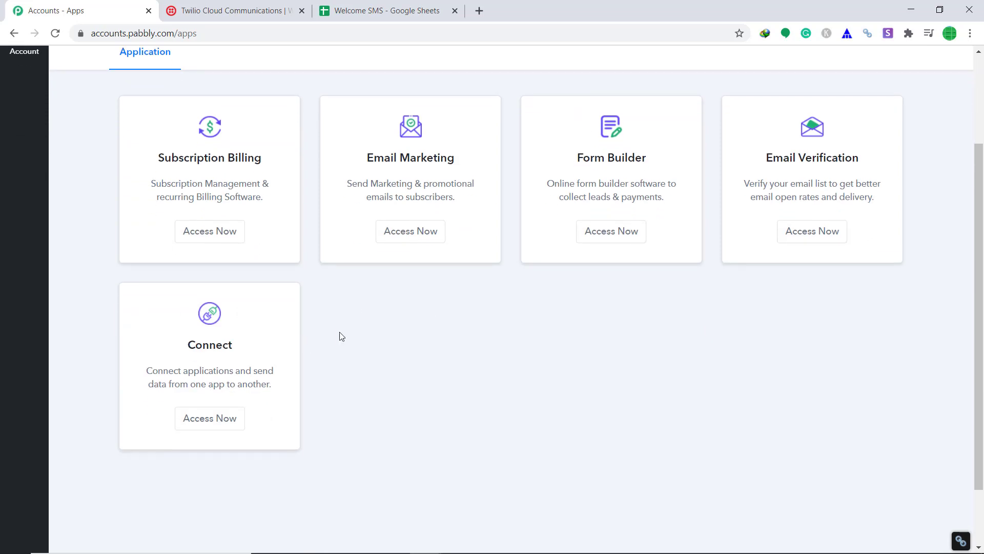
pyautogui.click(195, 417)
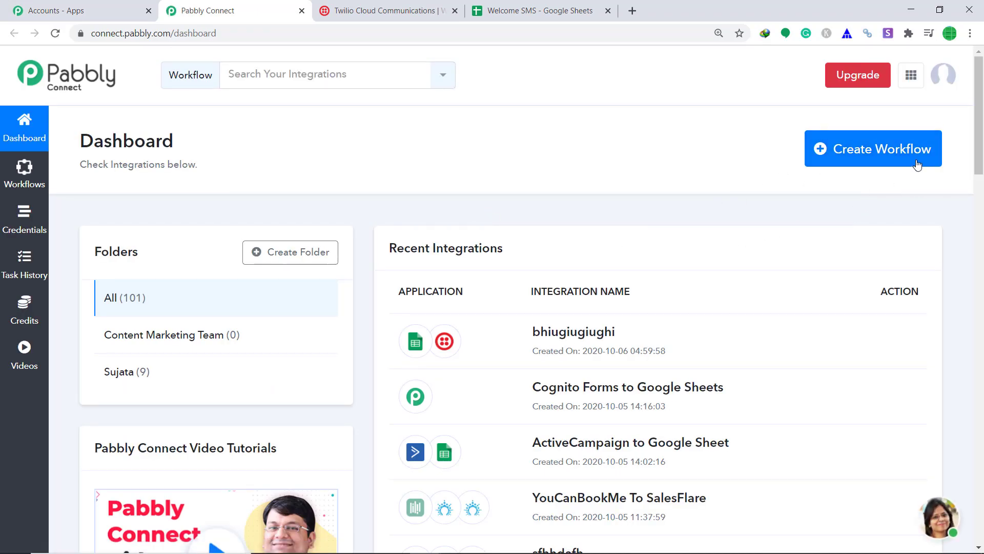
pyautogui.click(858, 163)
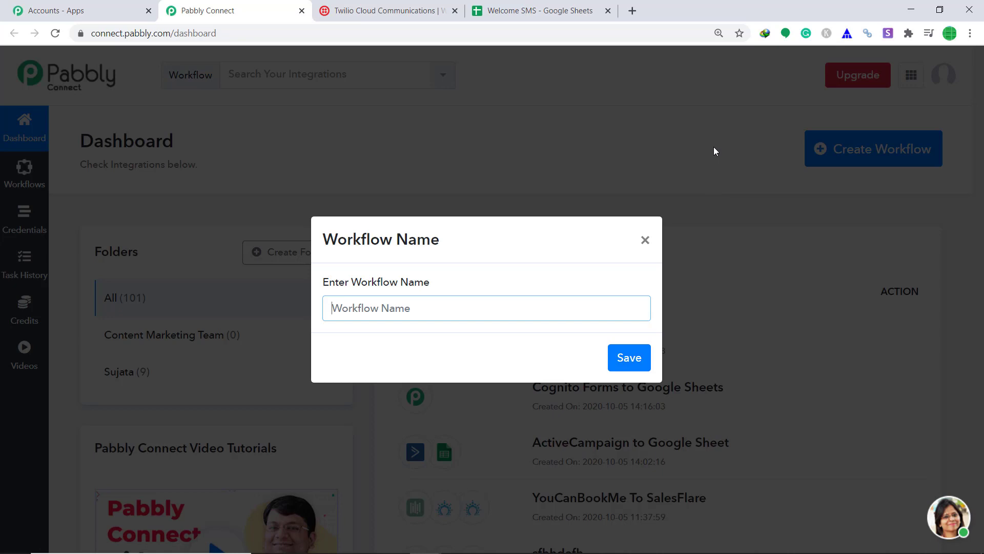
pyautogui.write('Google')
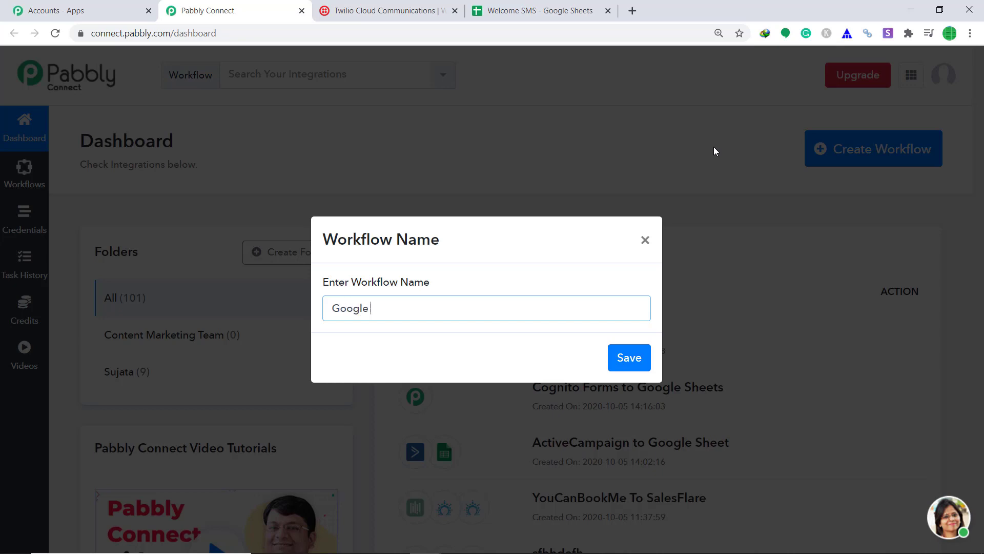
pyautogui.write(' Sheets To Twilio')
# - Save the workflow, make Google Sheets New Spreadsheet Row the trigger, and open the Welcome SMS sheet
pyautogui.click(640, 353)
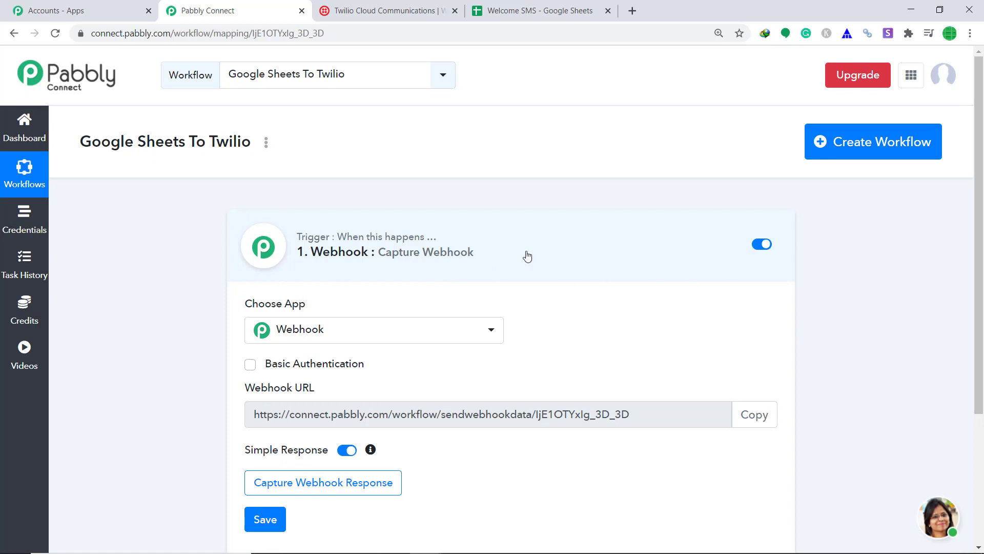
pyautogui.scroll(-2, 525, 257)
pyautogui.click(367, 269)
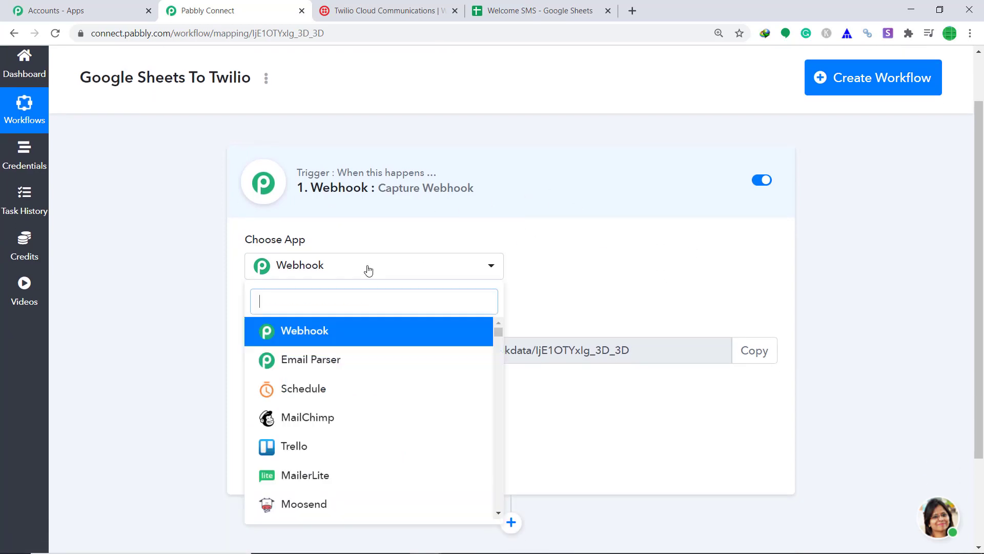
pyautogui.write('goo')
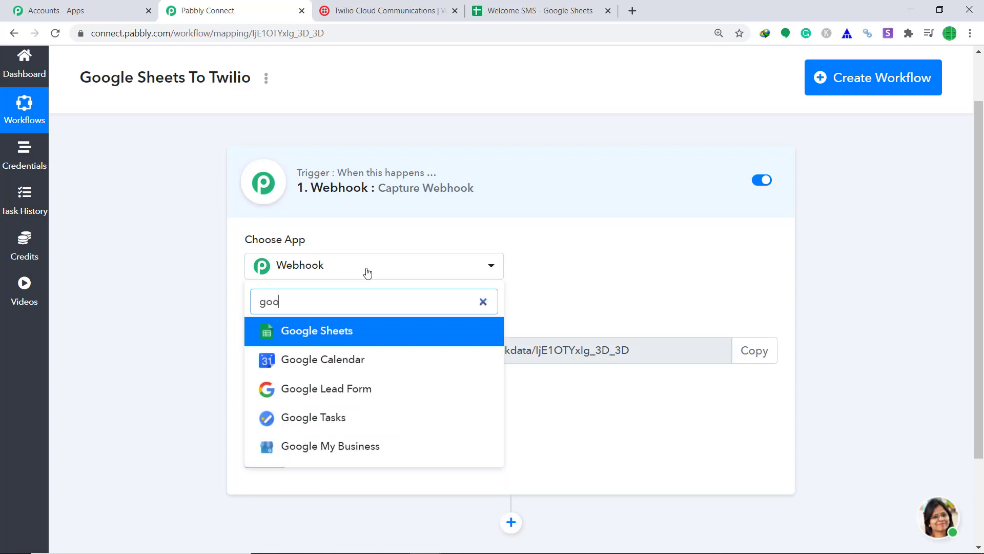
pyautogui.click(347, 332)
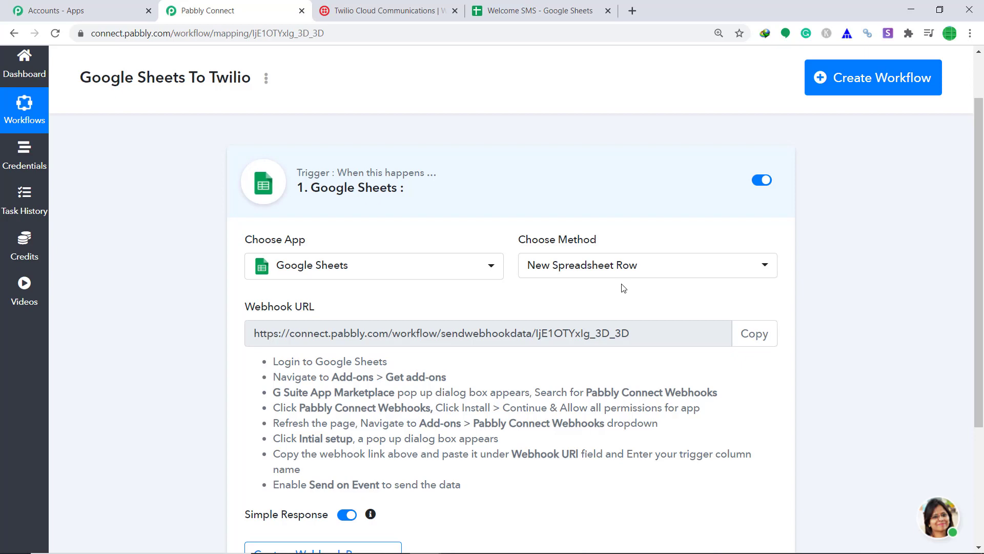
pyautogui.click(520, 8)
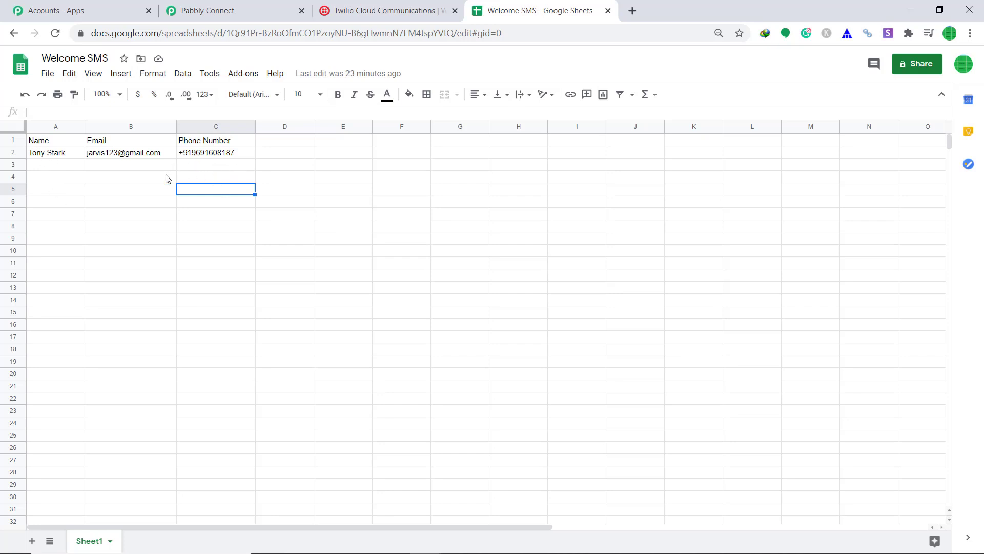
# - Check the Marketplace for the Pabbly Connect Webhooks add-on, then open its Initial Setup
pyautogui.click(245, 78)
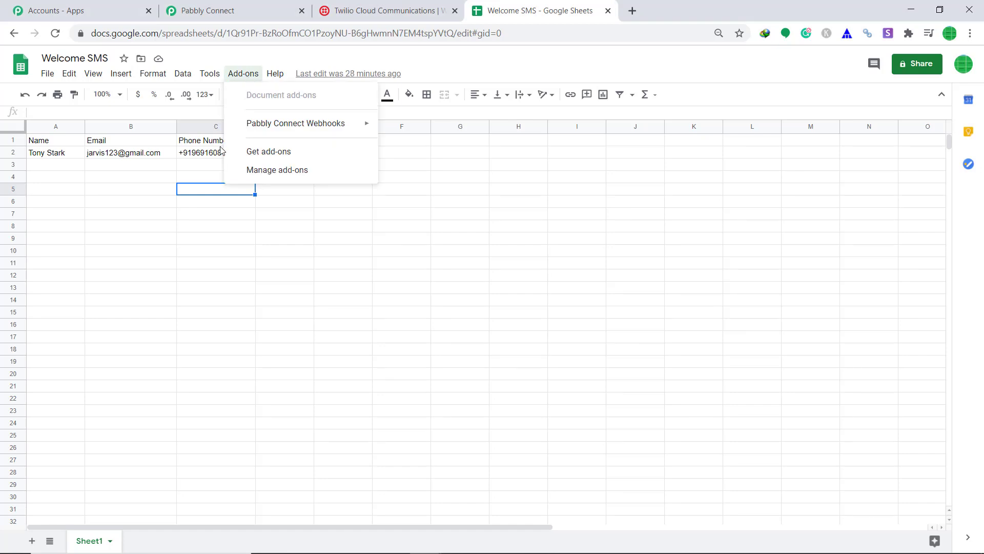
pyautogui.moveTo(289, 125)
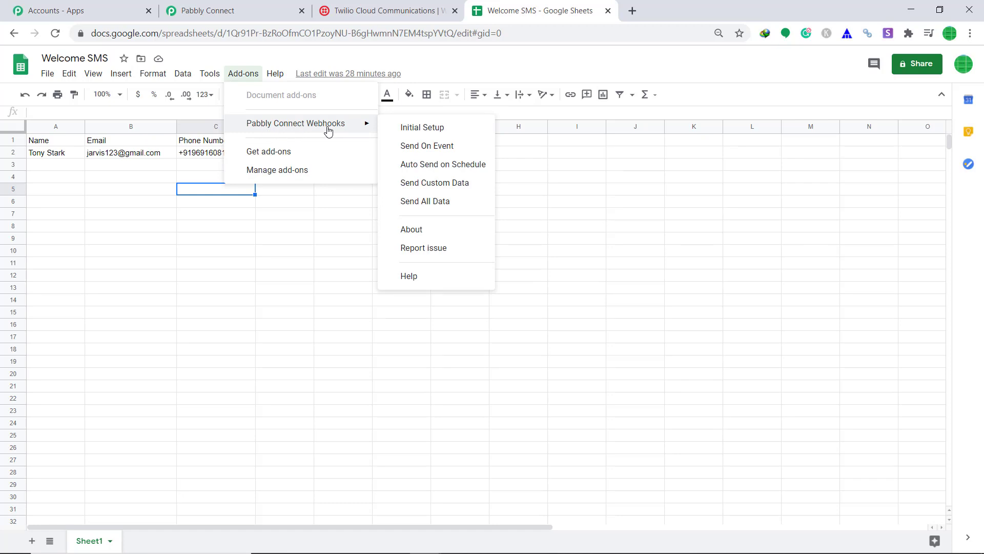
pyautogui.click(267, 152)
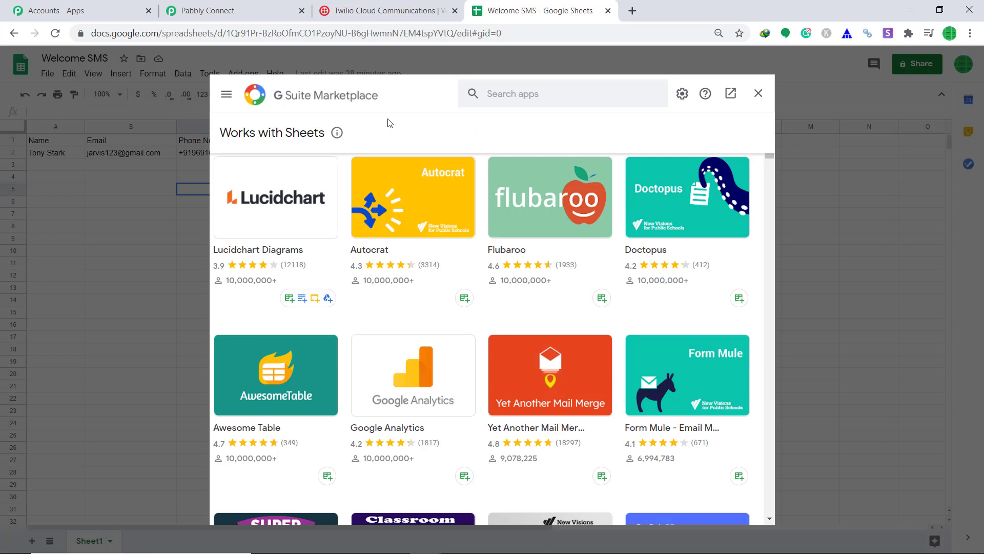
pyautogui.click(520, 99)
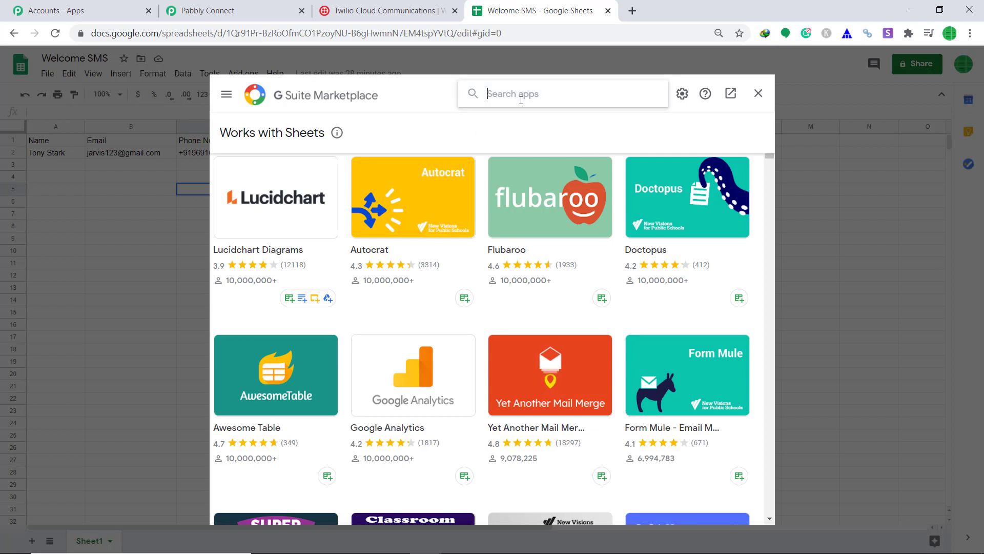
pyautogui.write('pabbl')
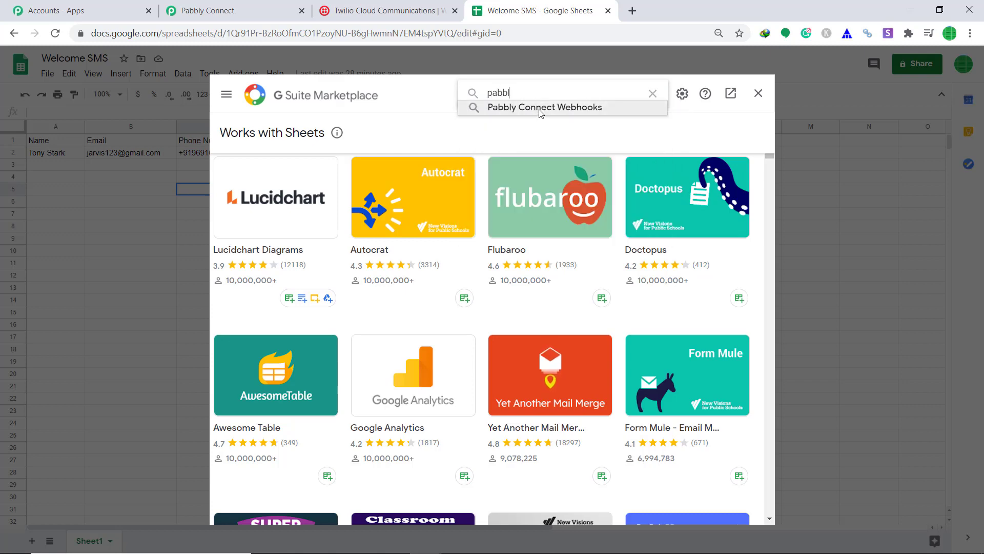
pyautogui.click(535, 108)
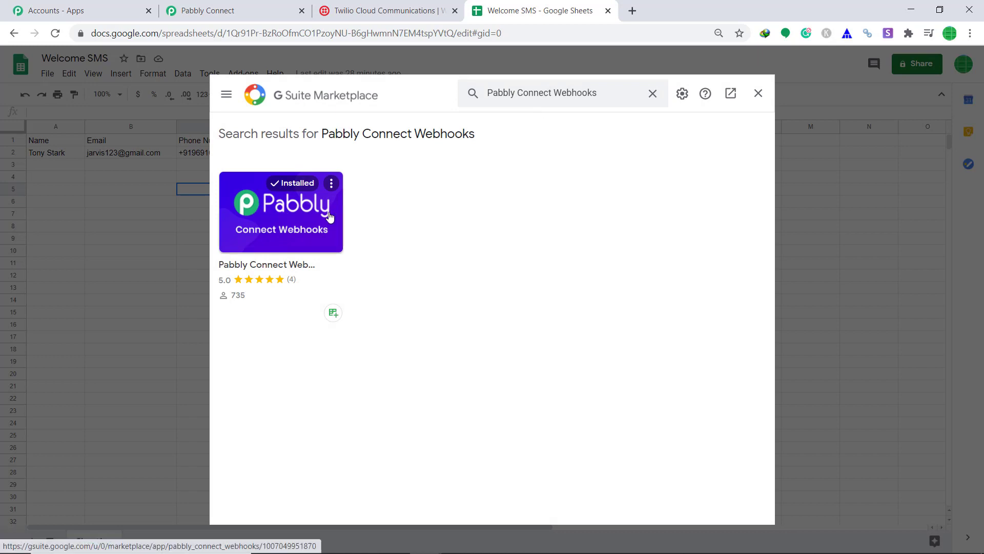
pyautogui.click(758, 92)
pyautogui.click(245, 74)
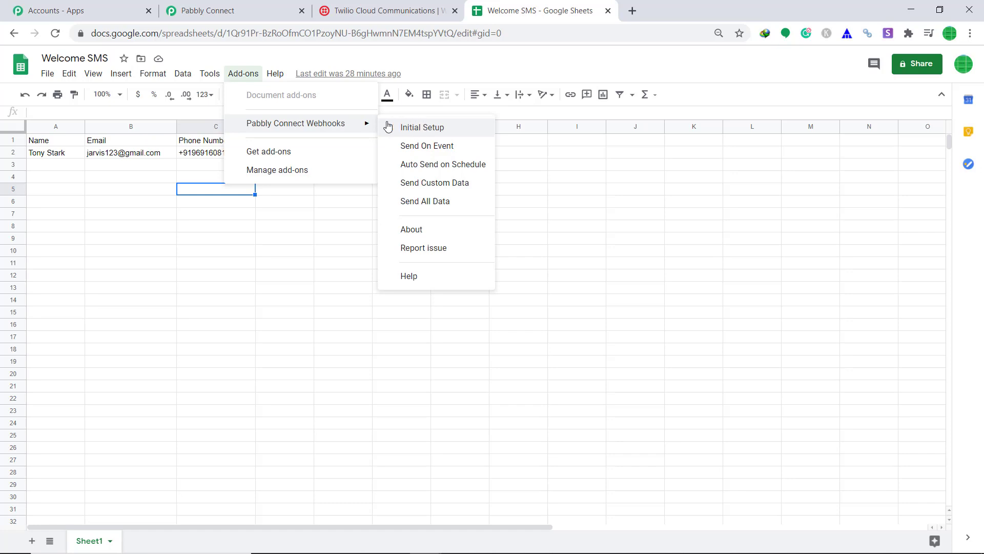
pyautogui.click(421, 128)
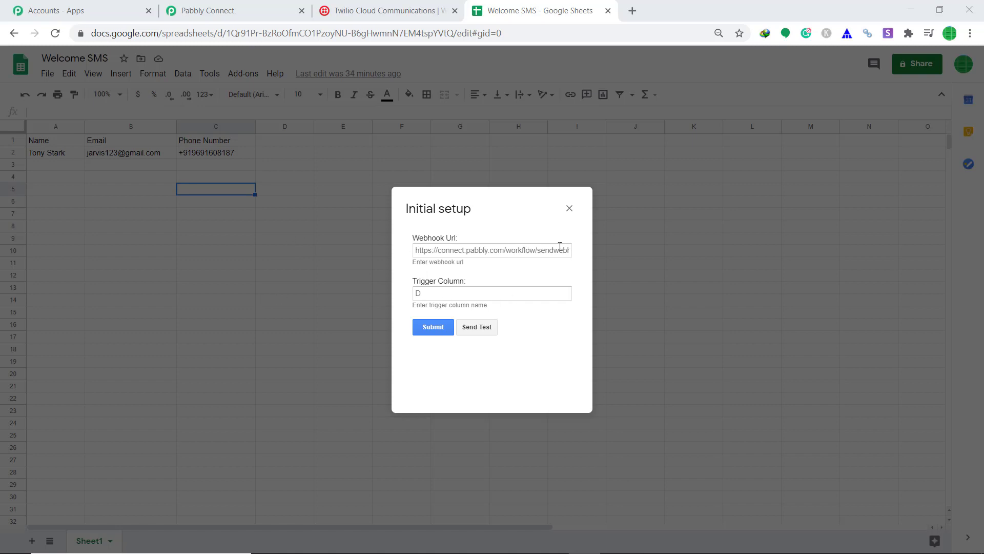
# - Copy the workflow's webhook URL from Pabbly into the add-on's Webhook Url field
pyautogui.click(215, 10)
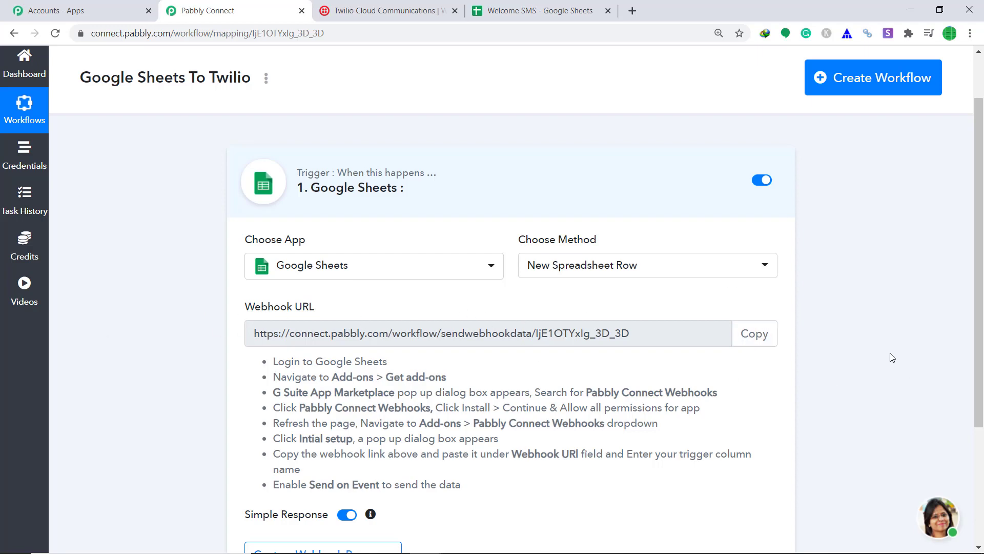
pyautogui.click(754, 333)
pyautogui.click(538, 11)
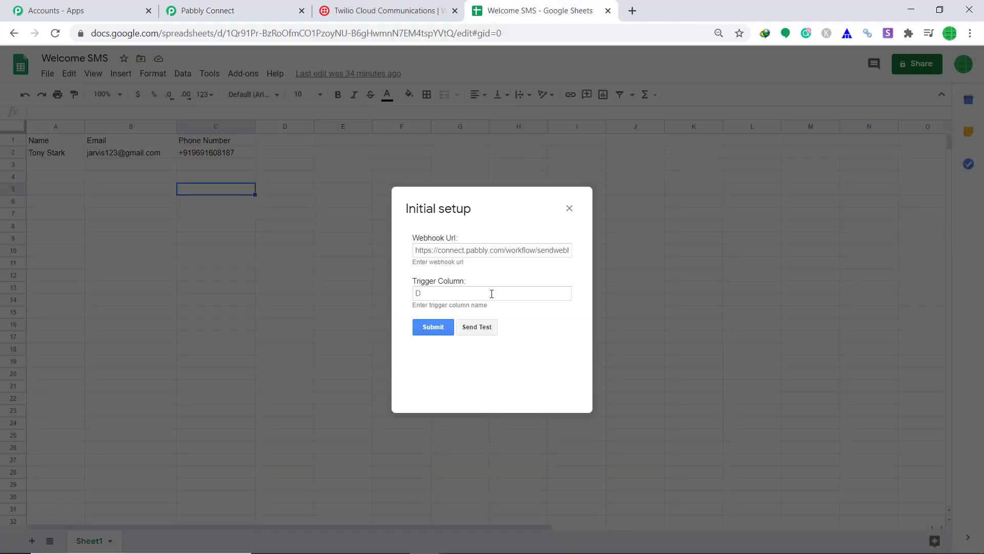
pyautogui.rightClick(501, 250)
pyautogui.click(540, 346)
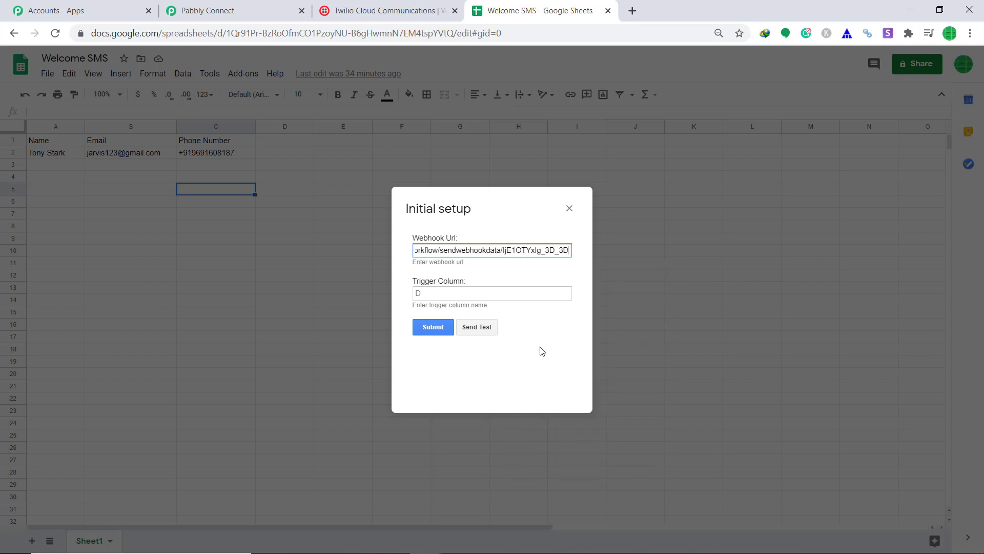
# - Set the add-on's trigger column to C and return to the Pabbly workflow
pyautogui.click(435, 291)
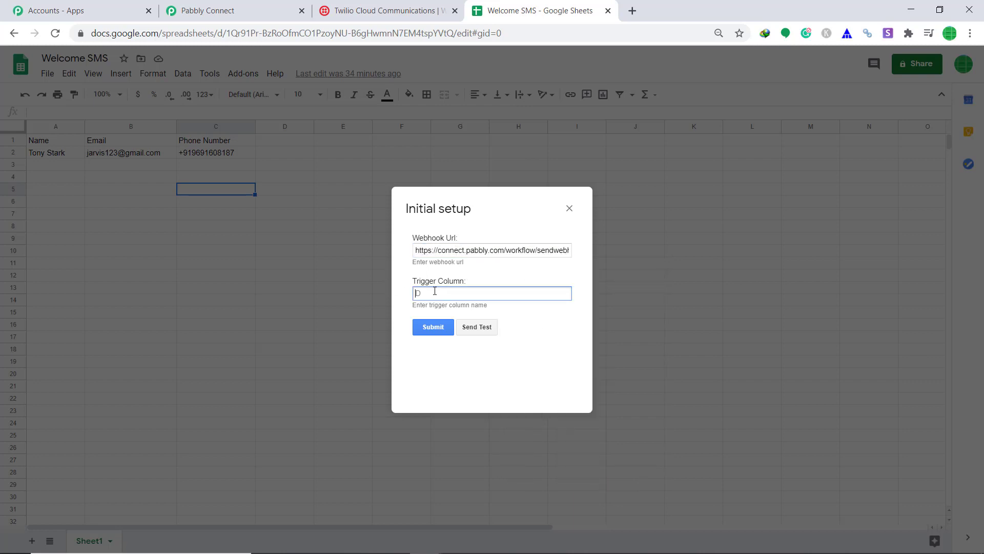
pyautogui.write('C')
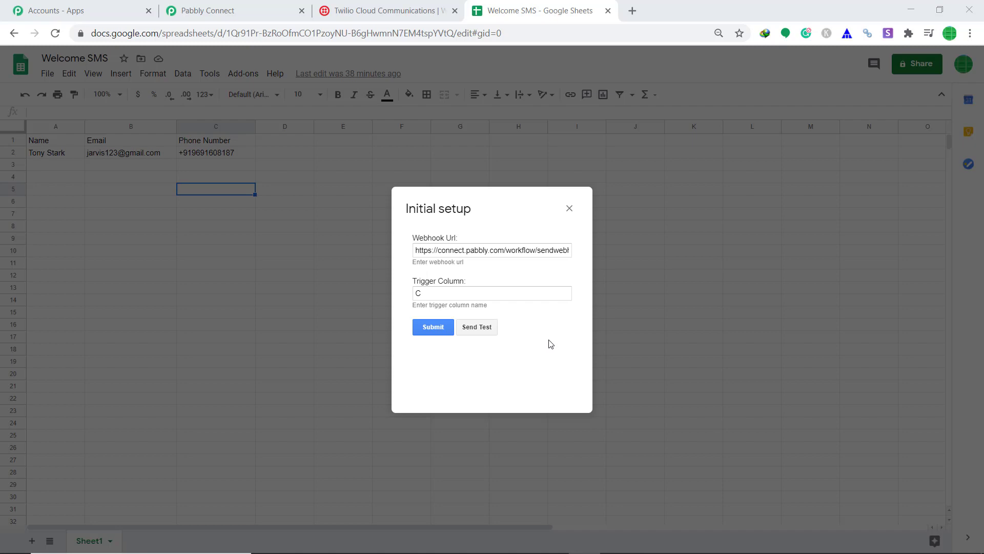
pyautogui.click(198, 8)
pyautogui.scroll(-3, 492, 182)
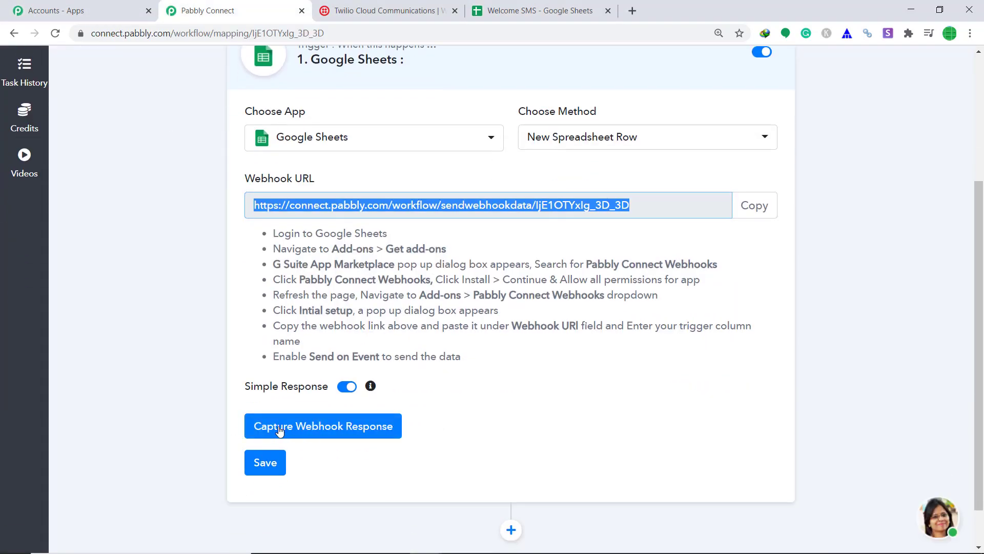
# - Send a test row from the add-on and view the captured Name, Email and Phone Number response
pyautogui.click(328, 433)
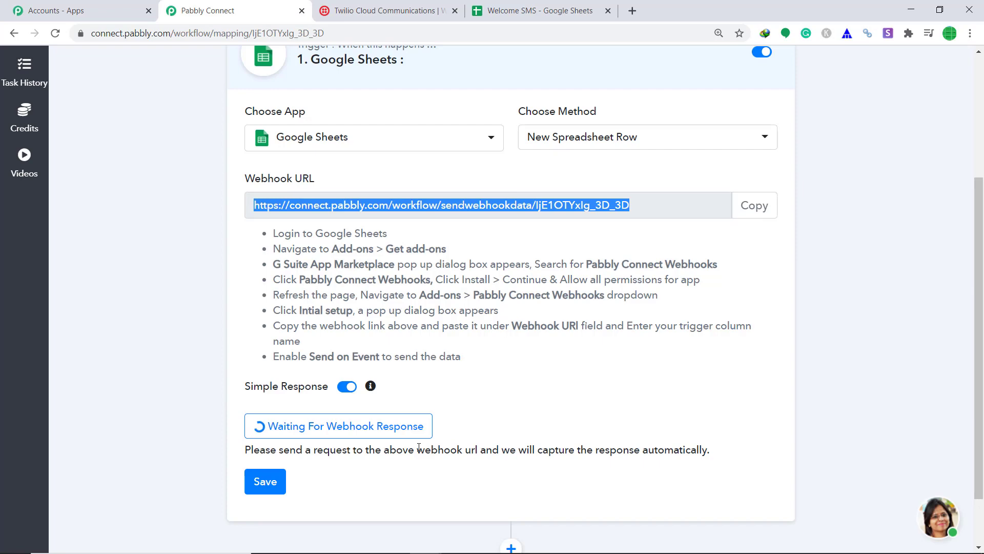
pyautogui.click(519, 4)
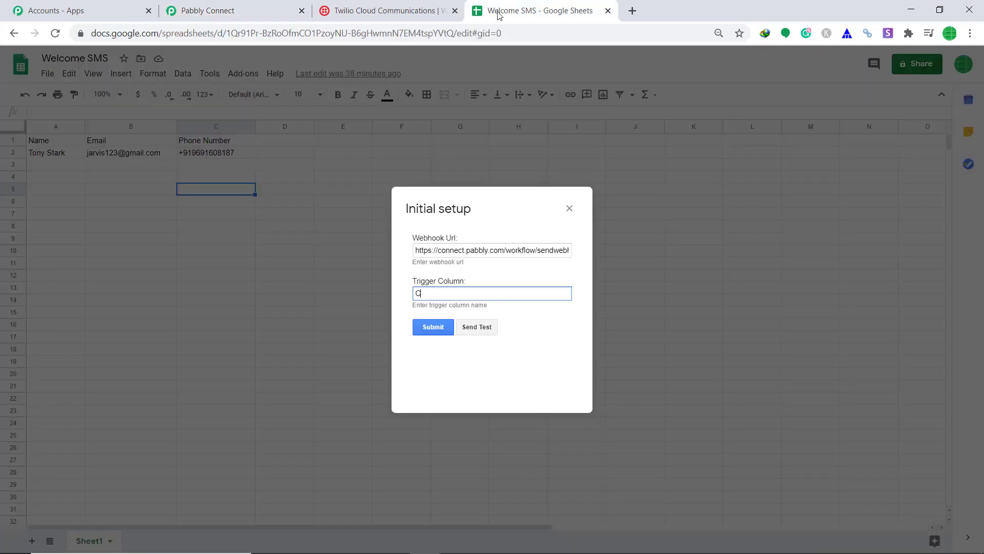
pyautogui.click(481, 333)
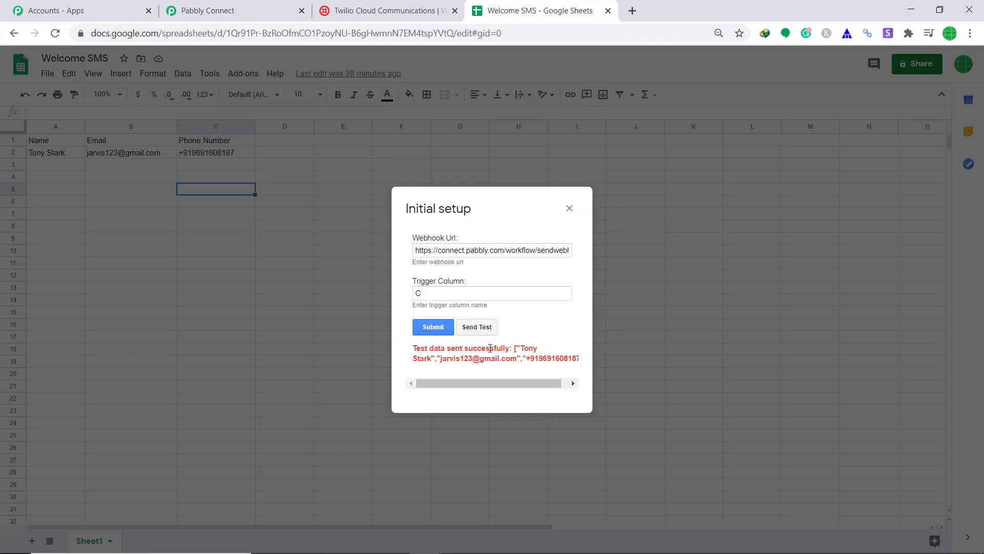
pyautogui.click(205, 7)
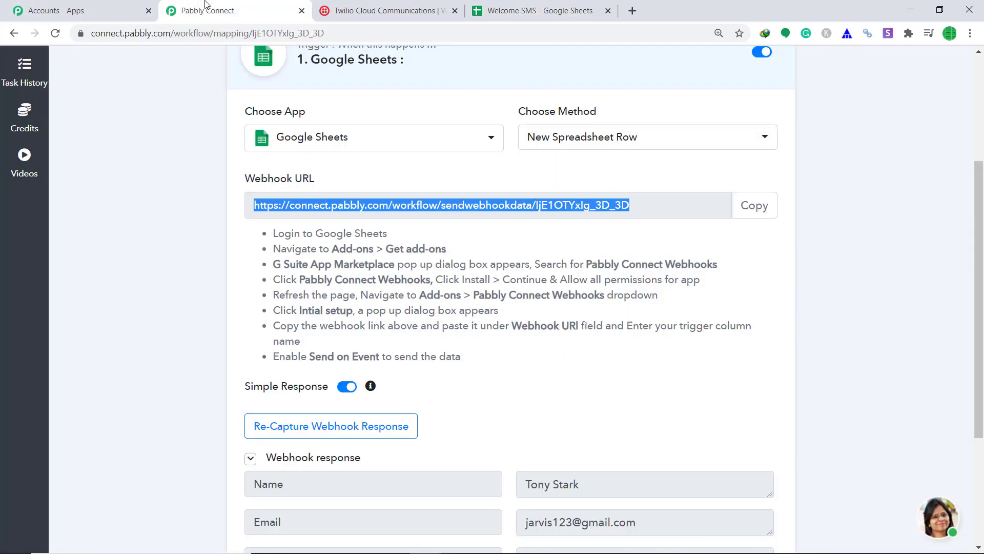
pyautogui.scroll(-3, 471, 275)
pyautogui.scroll(-1, 471, 274)
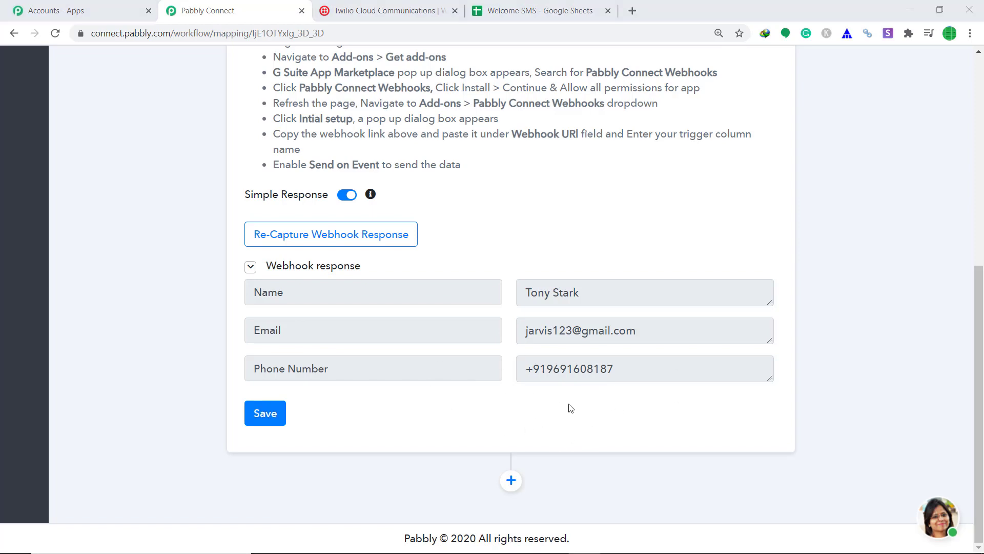
# - Add a Twilio Send SMS Message action, start Connect With Twilio, and go to the Twilio Console
pyautogui.click(512, 478)
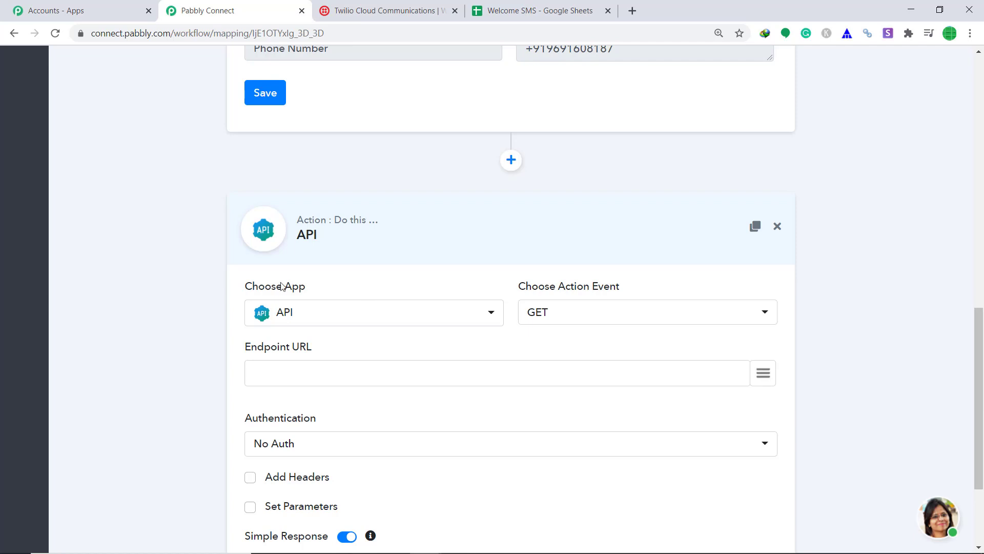
pyautogui.click(348, 319)
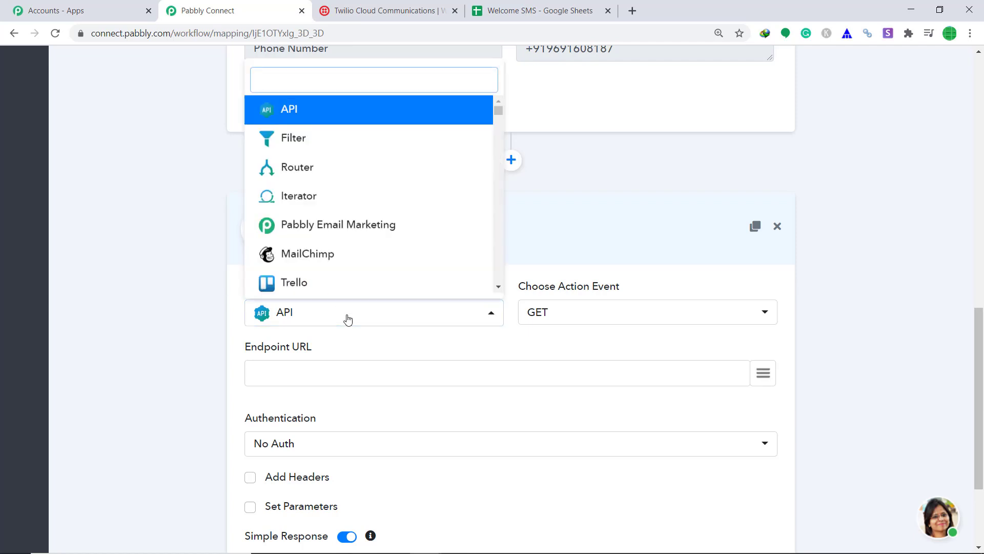
pyautogui.write('TWI')
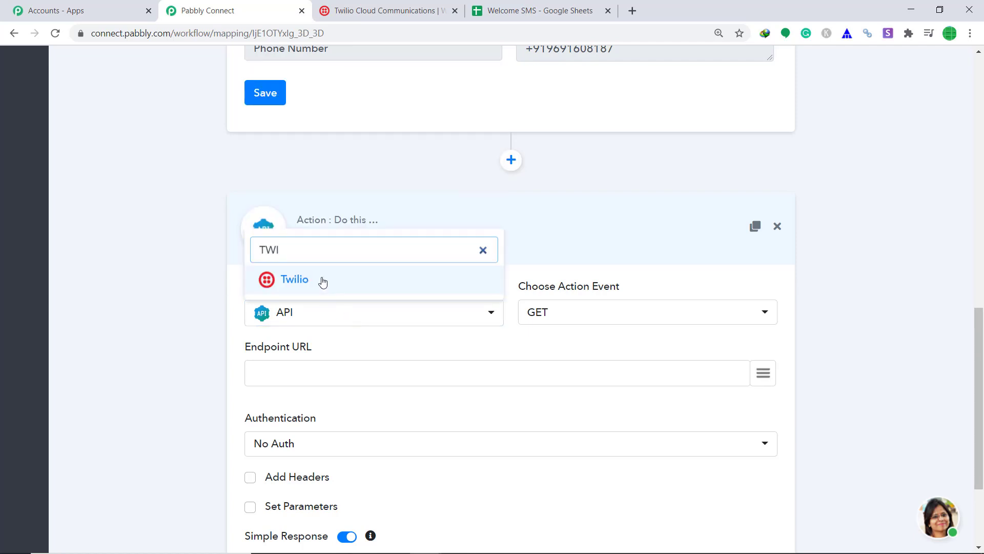
pyautogui.click(295, 279)
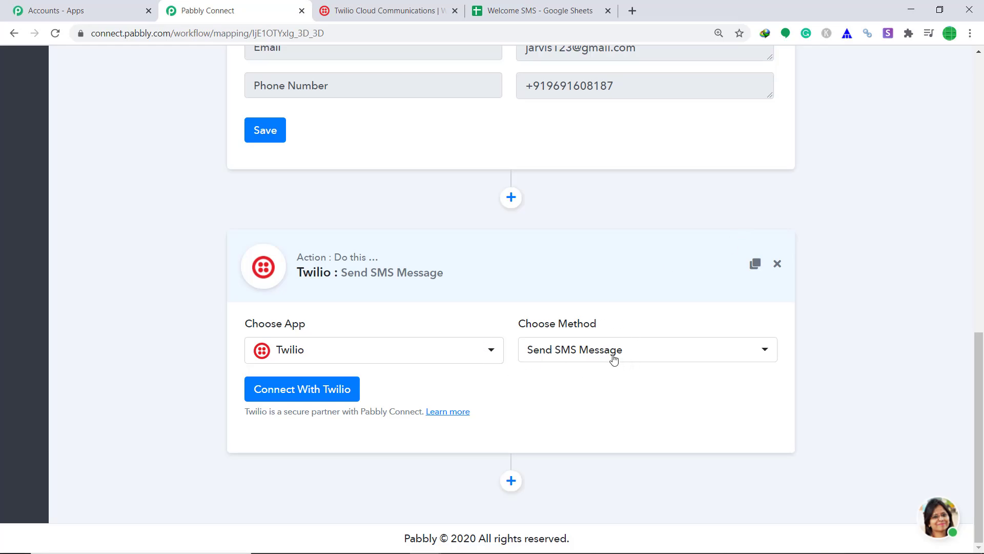
pyautogui.click(285, 398)
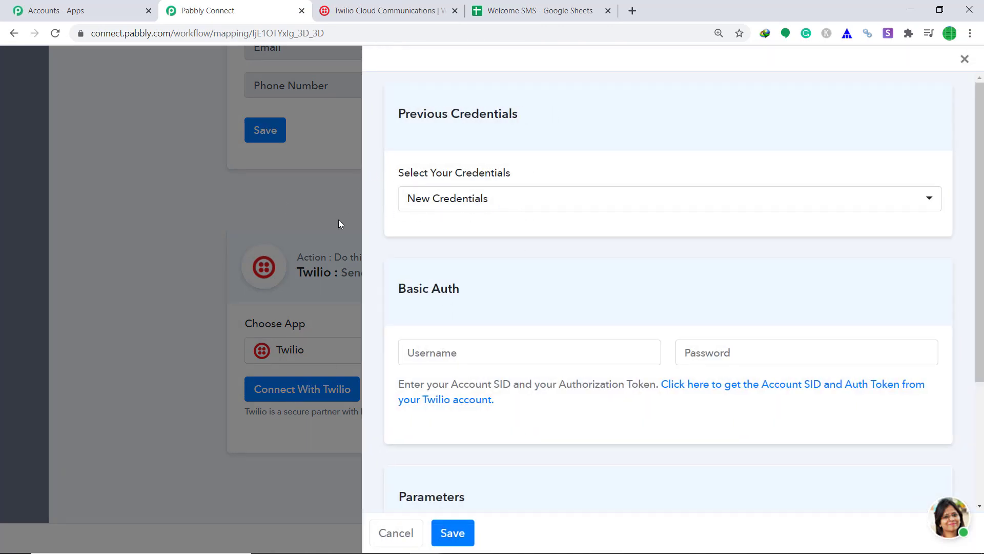
pyautogui.scroll(-2, 499, 292)
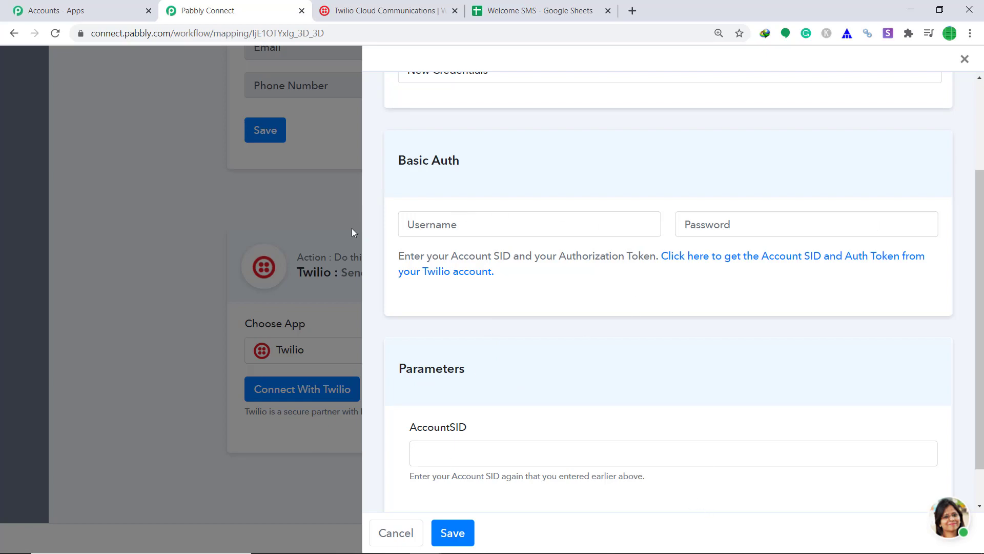
pyautogui.click(384, 10)
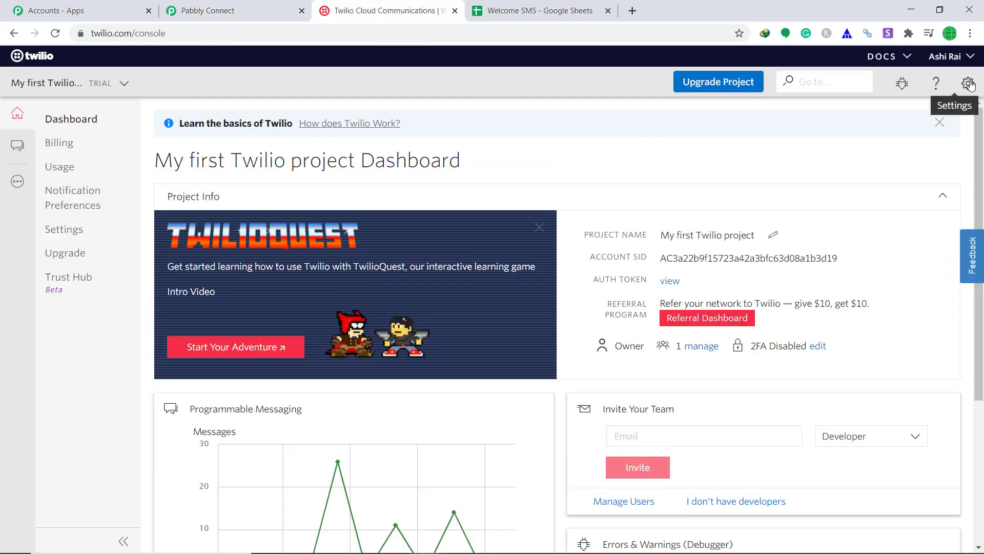
# - Copy the live Account SID from Twilio settings into Pabbly's Username field
pyautogui.click(968, 83)
pyautogui.click(906, 111)
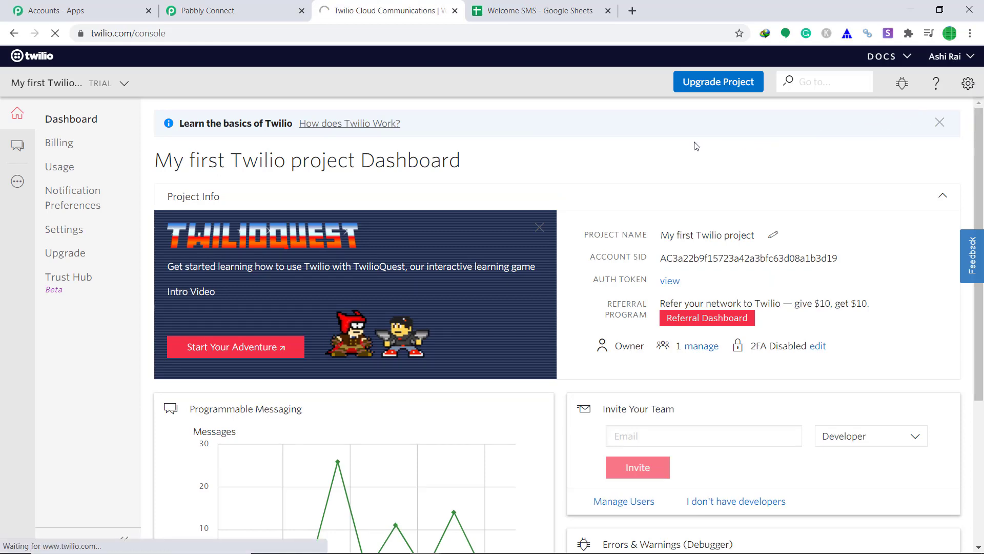
pyautogui.scroll(-5, 239, 215)
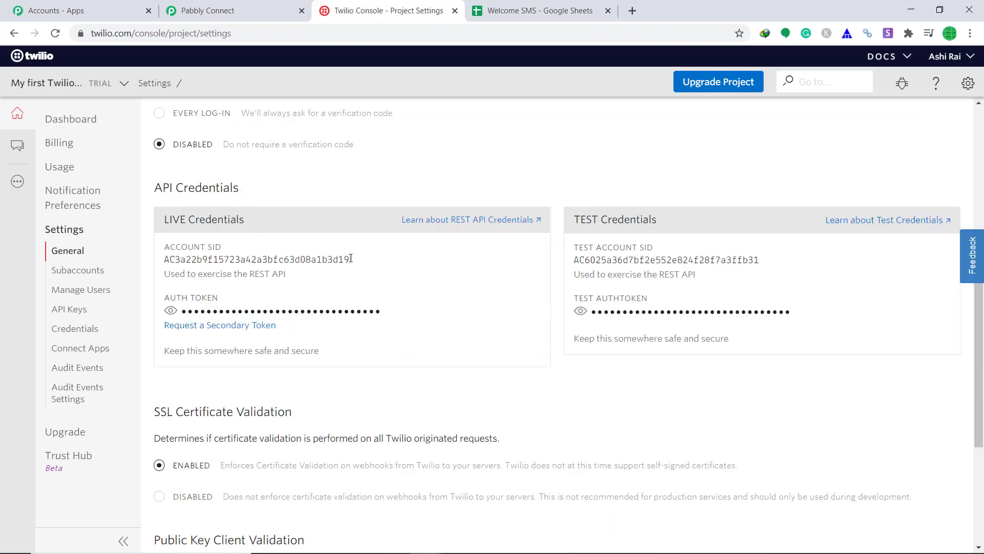
pyautogui.moveTo(351, 258); pyautogui.dragTo(165, 262)
pyautogui.rightClick(166, 263)
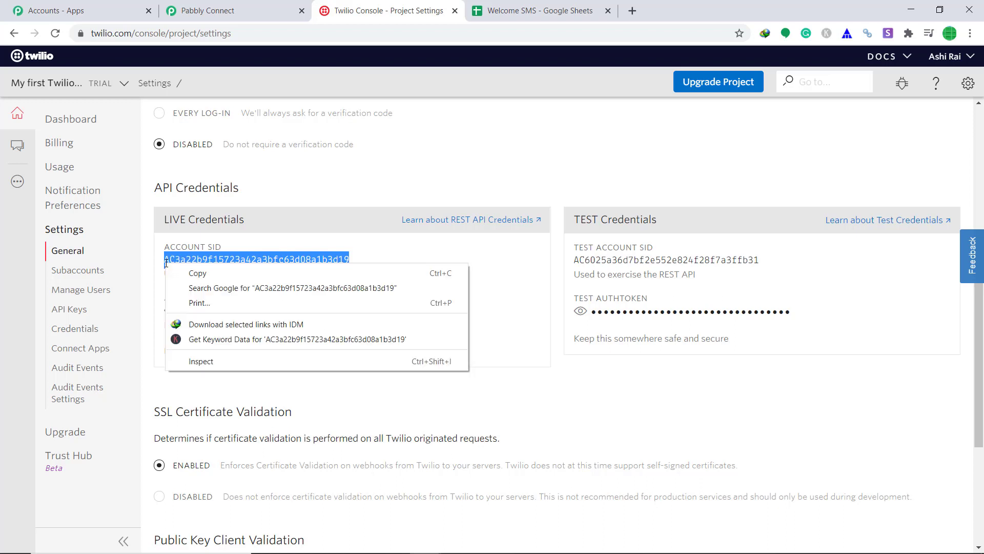
pyautogui.click(199, 274)
pyautogui.click(236, 10)
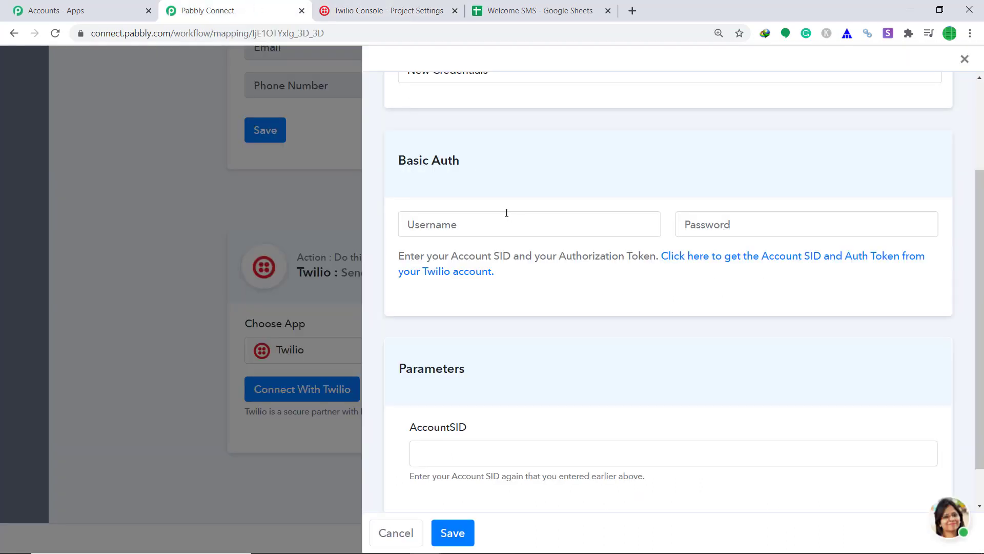
pyautogui.rightClick(463, 218)
pyautogui.click(503, 318)
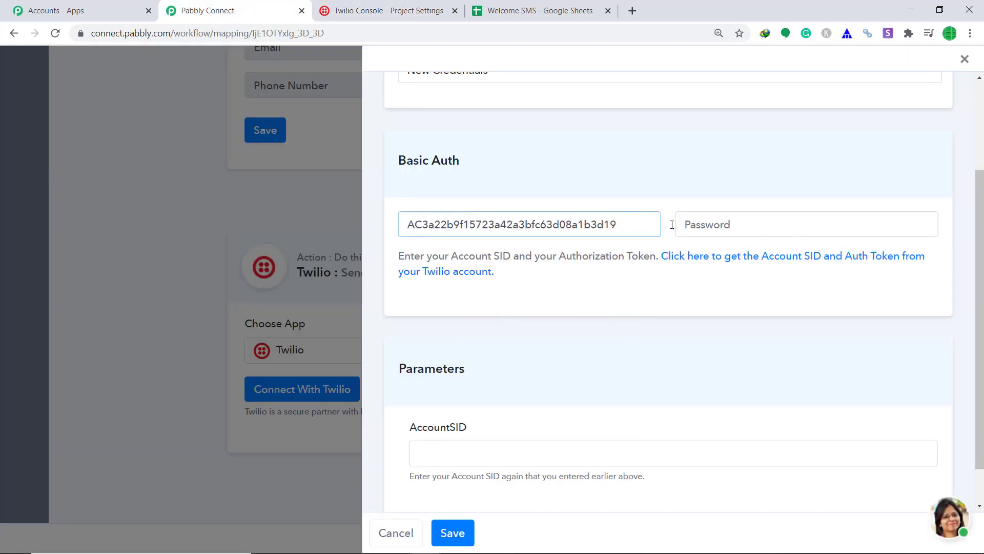
# - Reveal and copy the live Auth Token into Pabbly's Password field
pyautogui.click(384, 10)
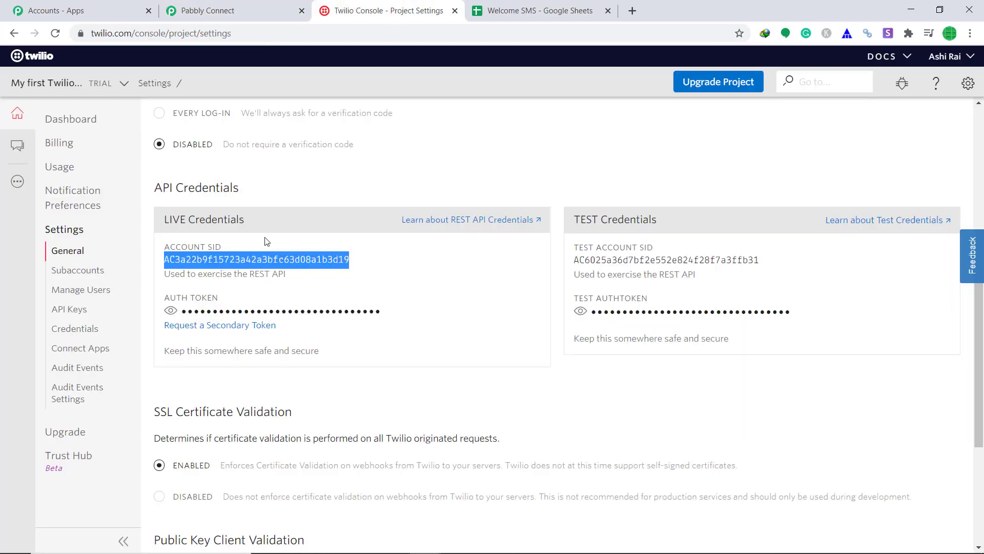
pyautogui.click(171, 311)
pyautogui.moveTo(339, 313); pyautogui.dragTo(180, 313)
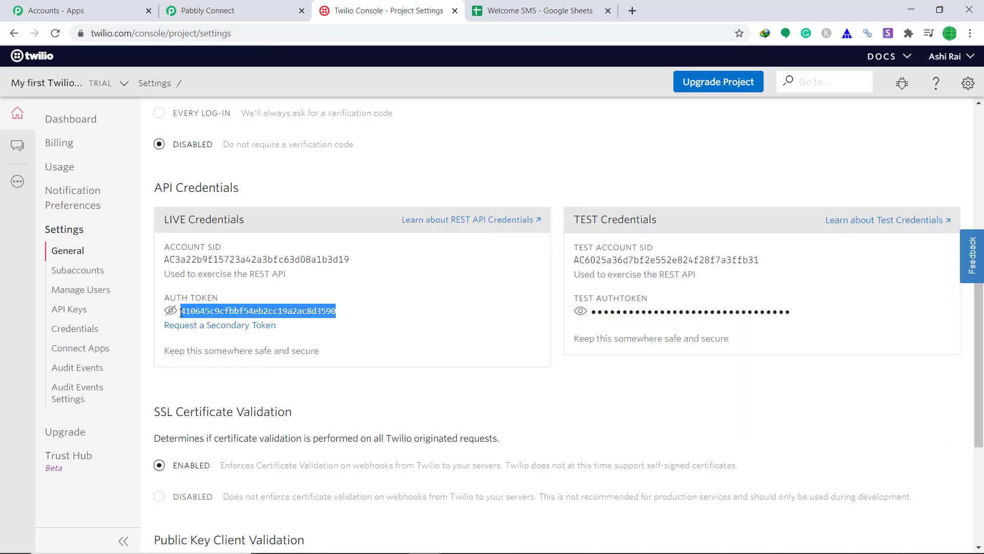
pyautogui.rightClick(200, 314)
pyautogui.click(221, 323)
pyautogui.click(207, 10)
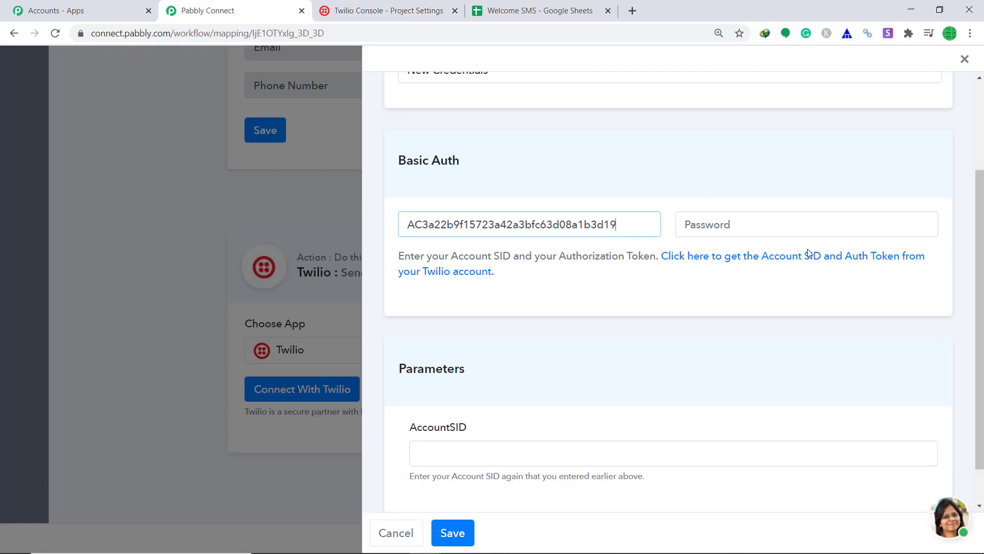
pyautogui.rightClick(772, 226)
pyautogui.click(811, 357)
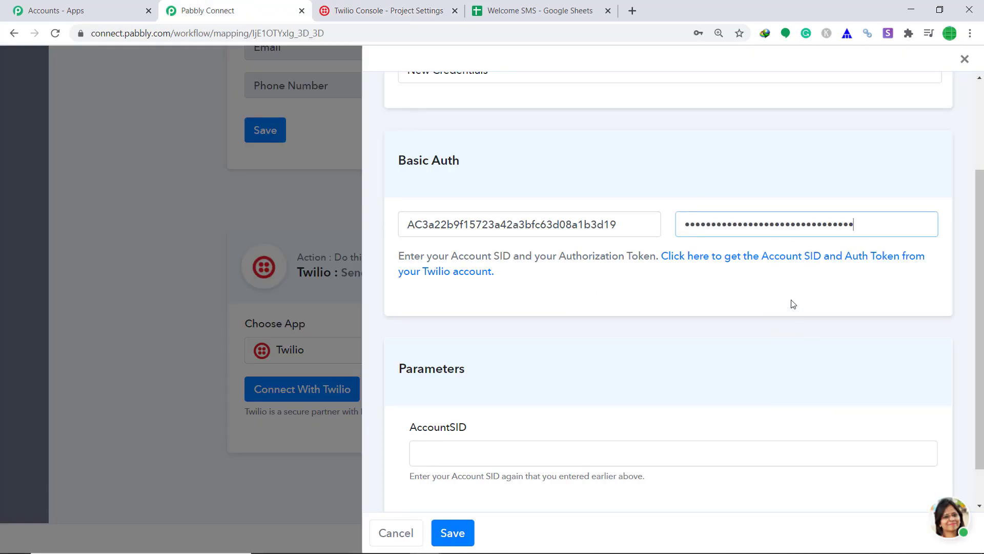
pyautogui.scroll(-1, 431, 375)
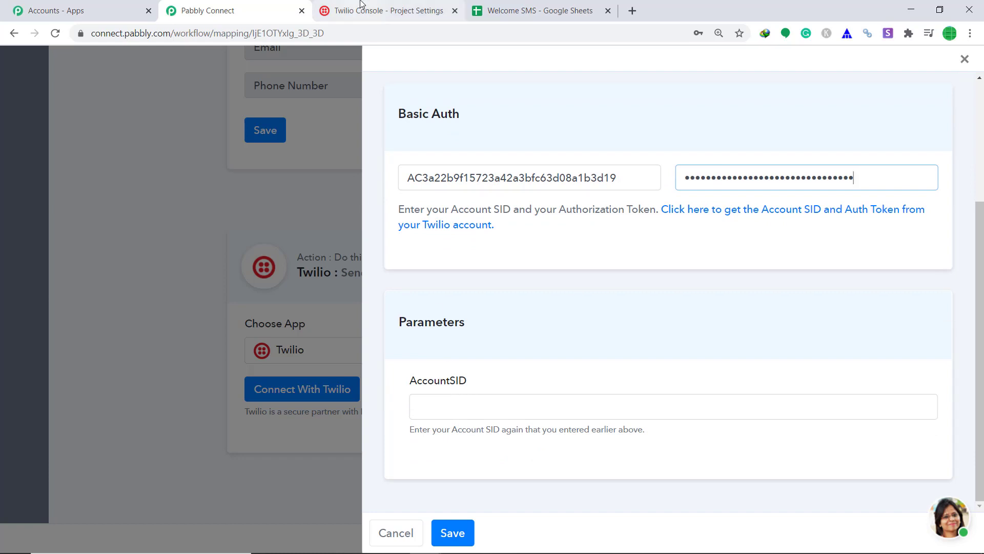
# - Paste the Account SID into the AccountSID parameter and save the Twilio connection
pyautogui.click(382, 11)
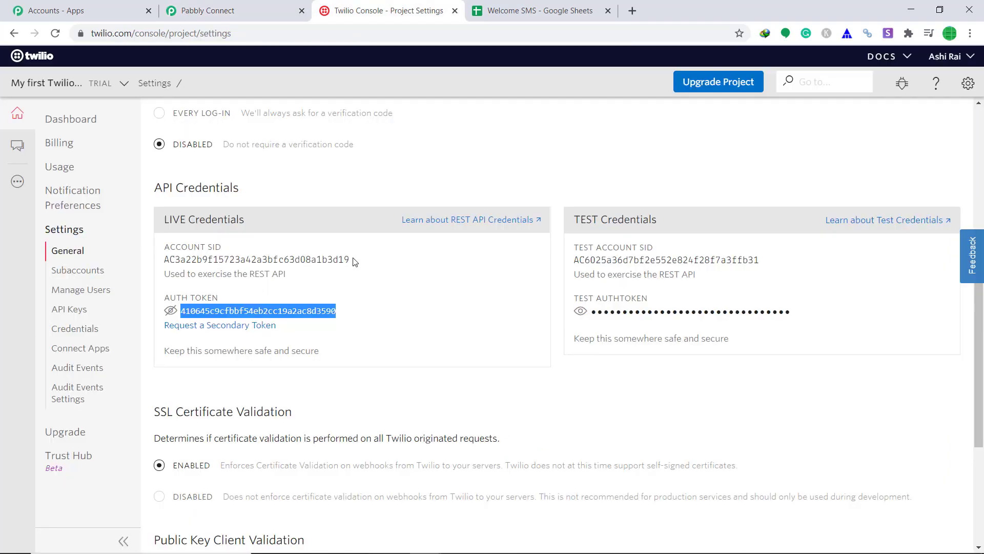
pyautogui.moveTo(353, 260); pyautogui.dragTo(166, 264)
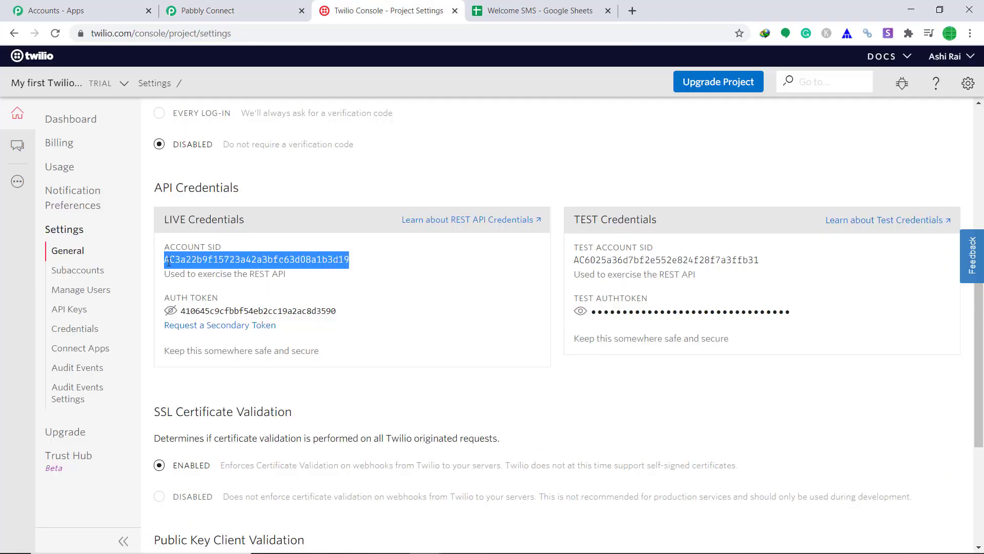
pyautogui.rightClick(168, 262)
pyautogui.click(180, 272)
pyautogui.click(205, 10)
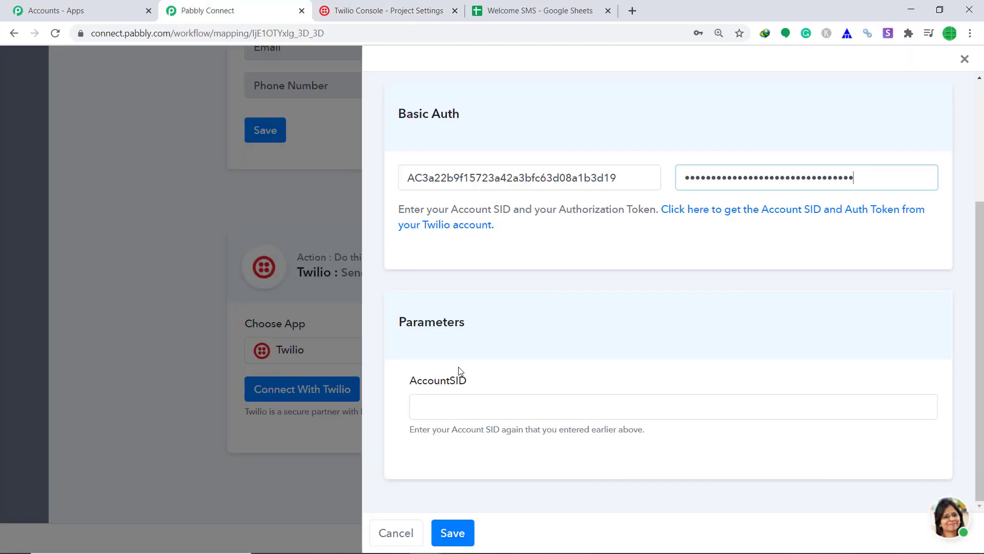
pyautogui.rightClick(456, 410)
pyautogui.click(489, 289)
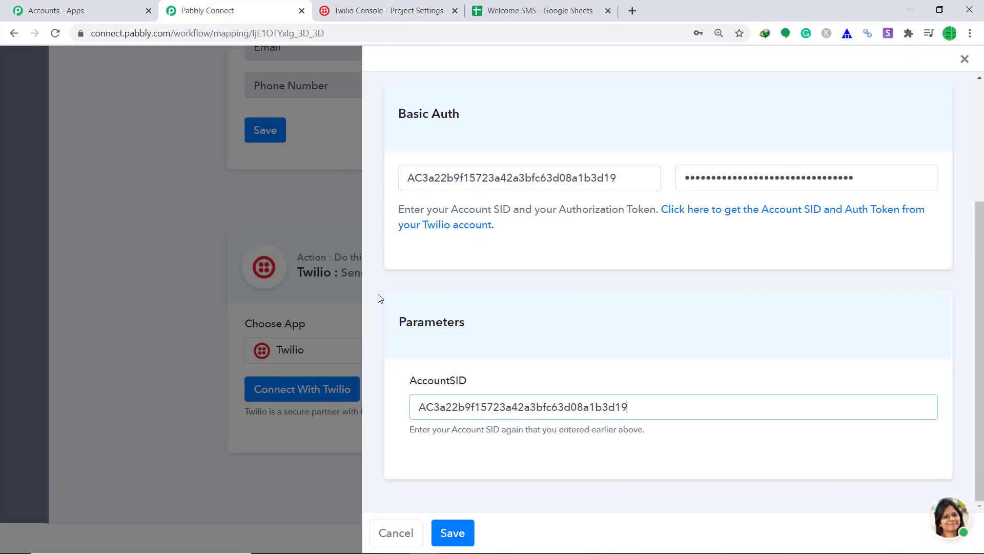
pyautogui.click(446, 531)
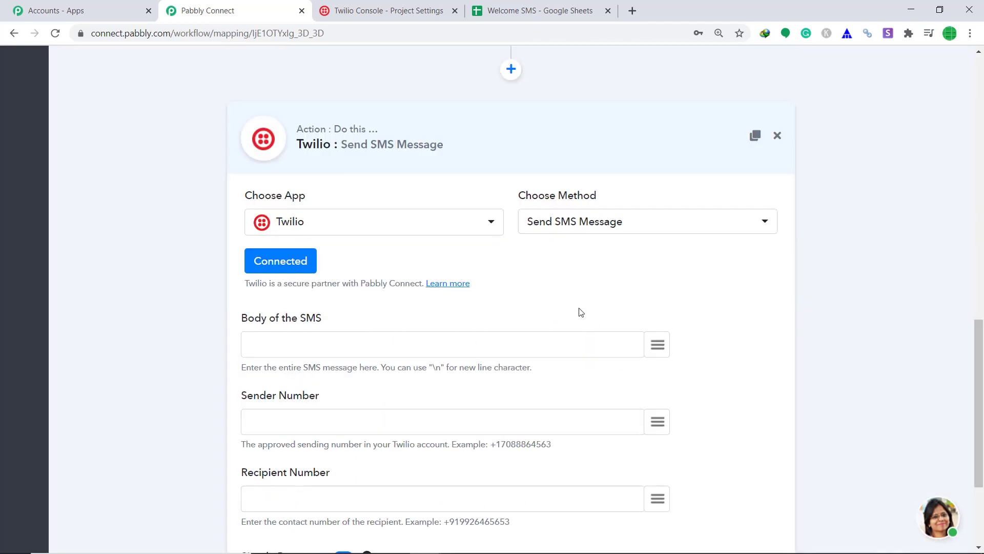
# - Write the SMS body 'ey there Mr {Name} with email {Email} WELCOME' using sheet field tokens
pyautogui.scroll(-1, 569, 309)
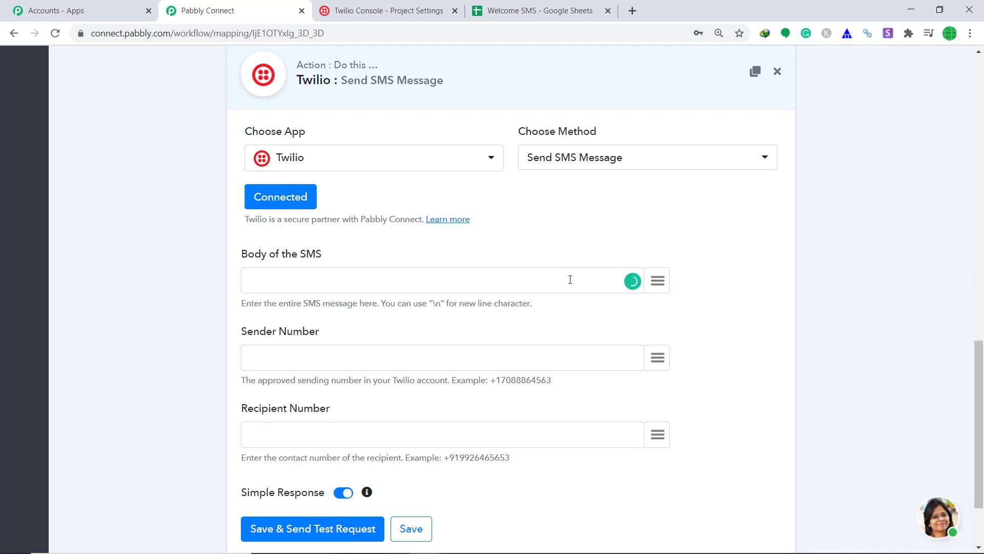
pyautogui.write('ey there Mr')
pyautogui.click(659, 281)
pyautogui.write('na')
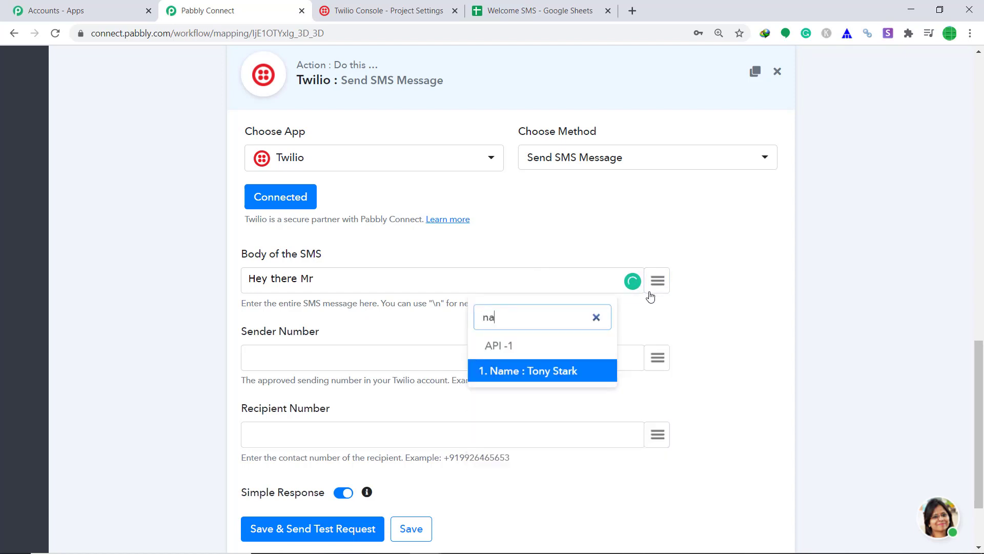
pyautogui.click(580, 371)
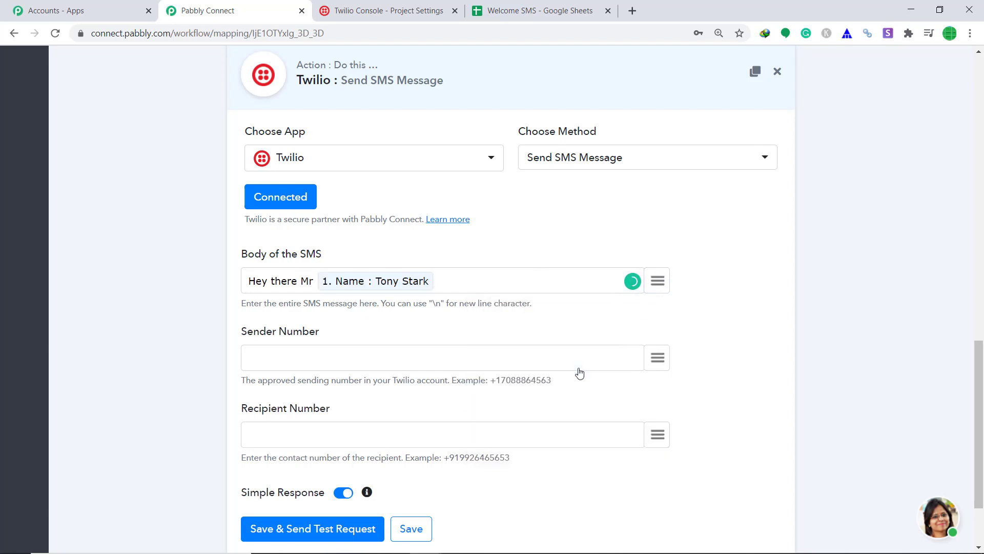
pyautogui.write('with e')
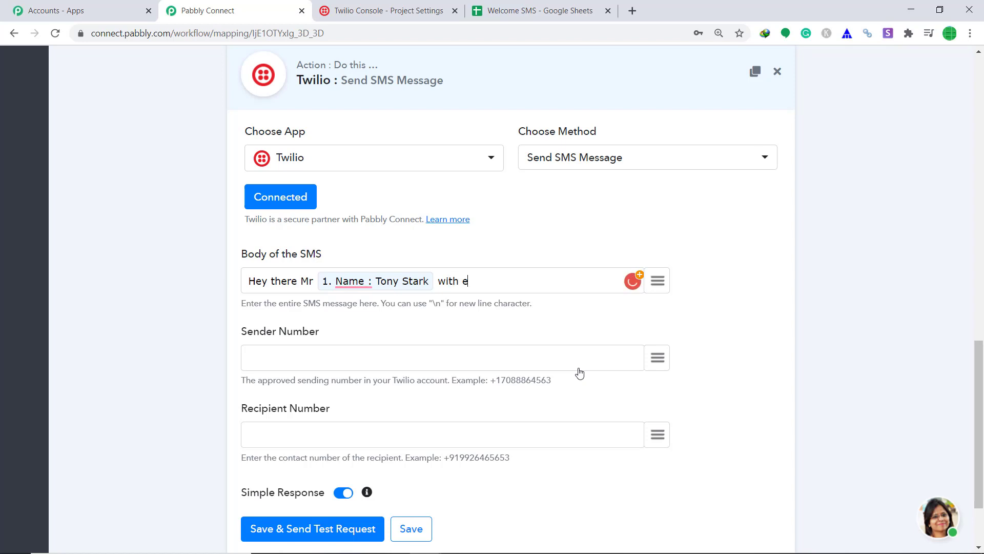
pyautogui.write('mail')
pyautogui.click(658, 281)
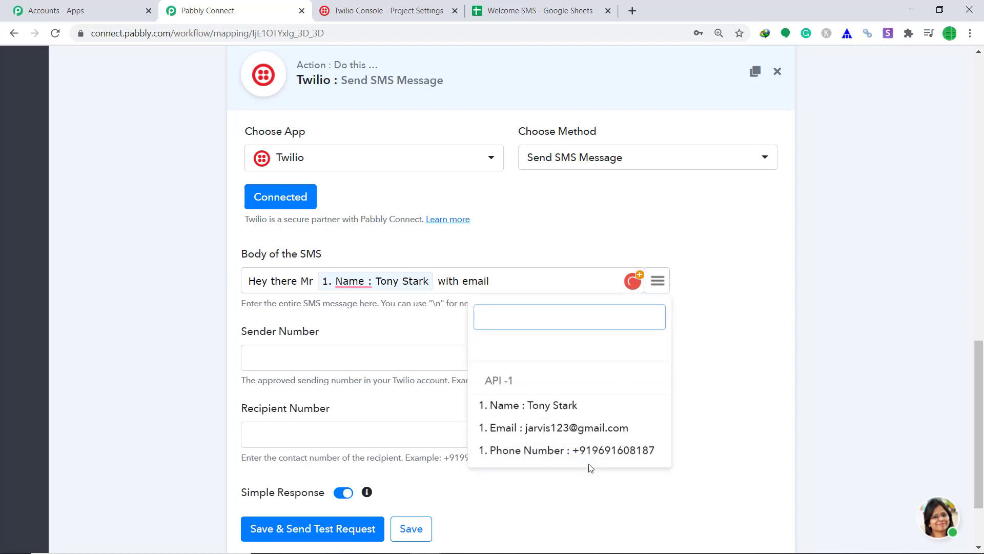
pyautogui.click(589, 427)
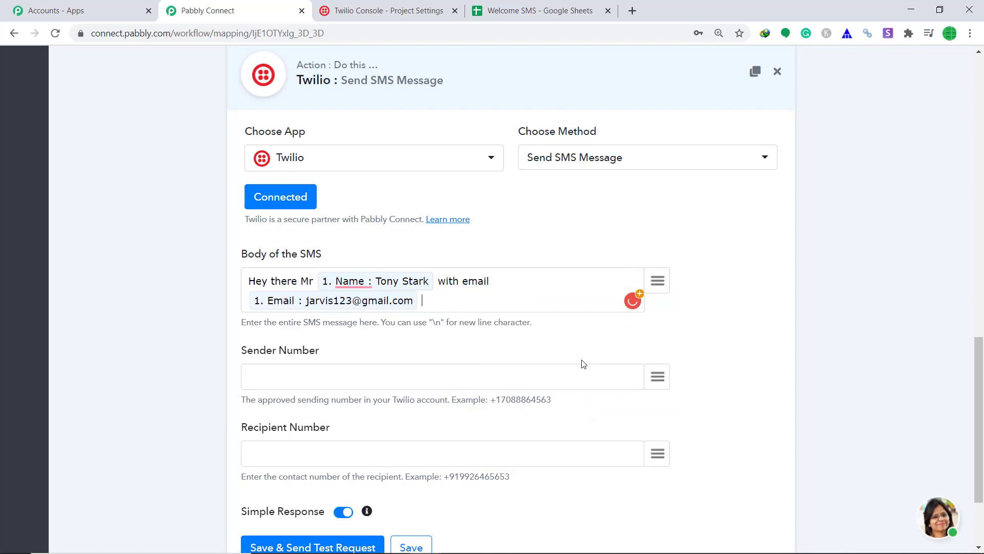
pyautogui.write('WELCOME')
# - Paste the Twilio sender number and map Recipient Number to the row's Phone Number
pyautogui.scroll(-1, 579, 367)
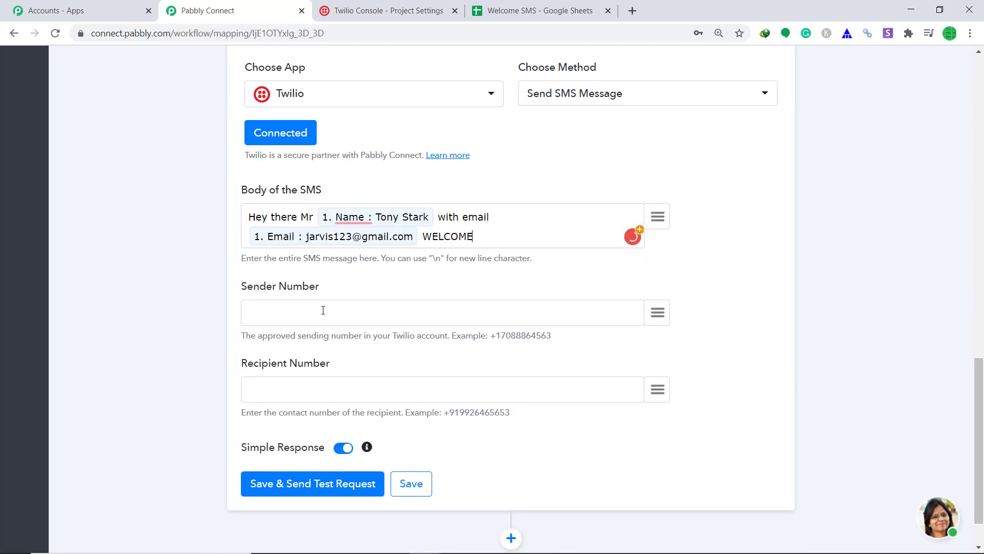
pyautogui.click(323, 310)
pyautogui.hotkey('ctrl', 'v')
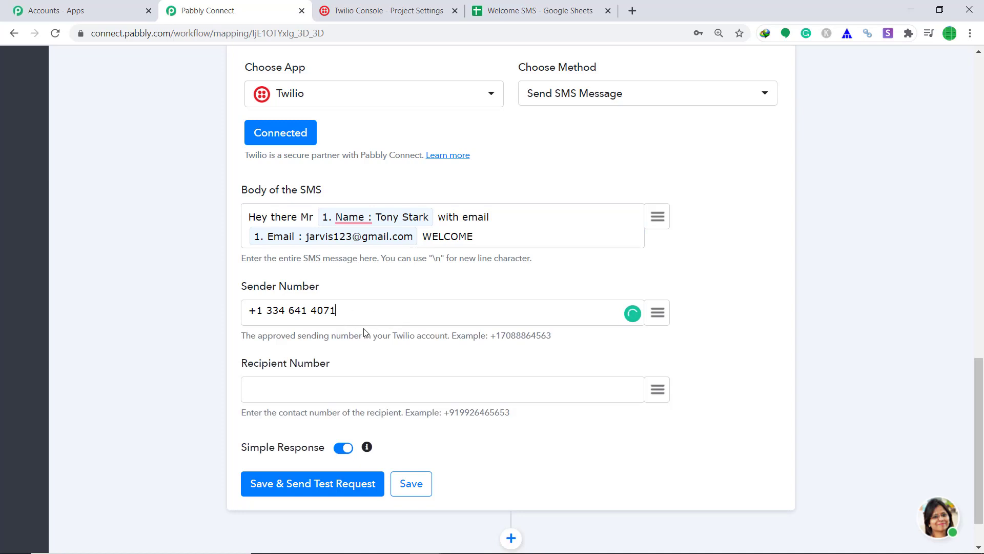
pyautogui.click(662, 389)
pyautogui.click(640, 356)
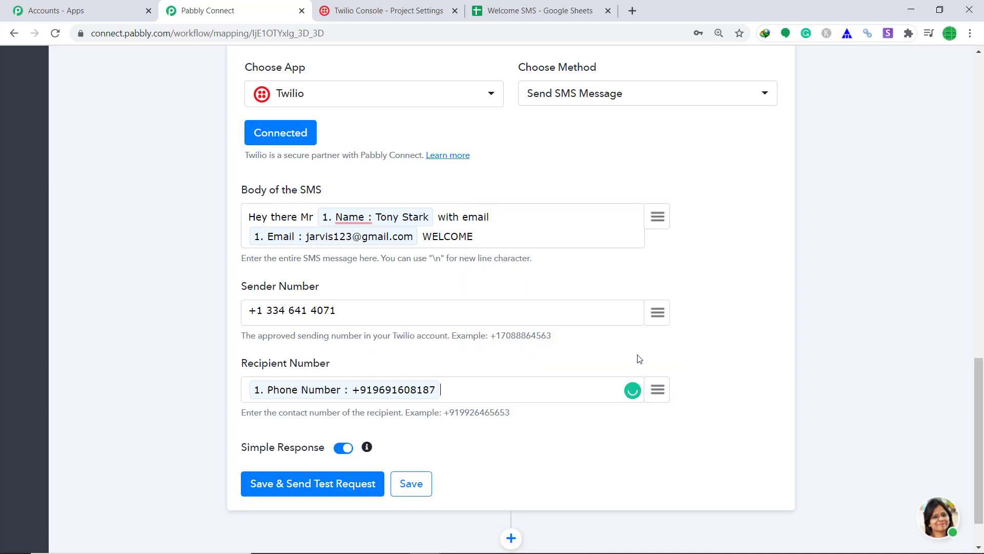
# - Send a test SMS request and review the returned API response
pyautogui.click(326, 493)
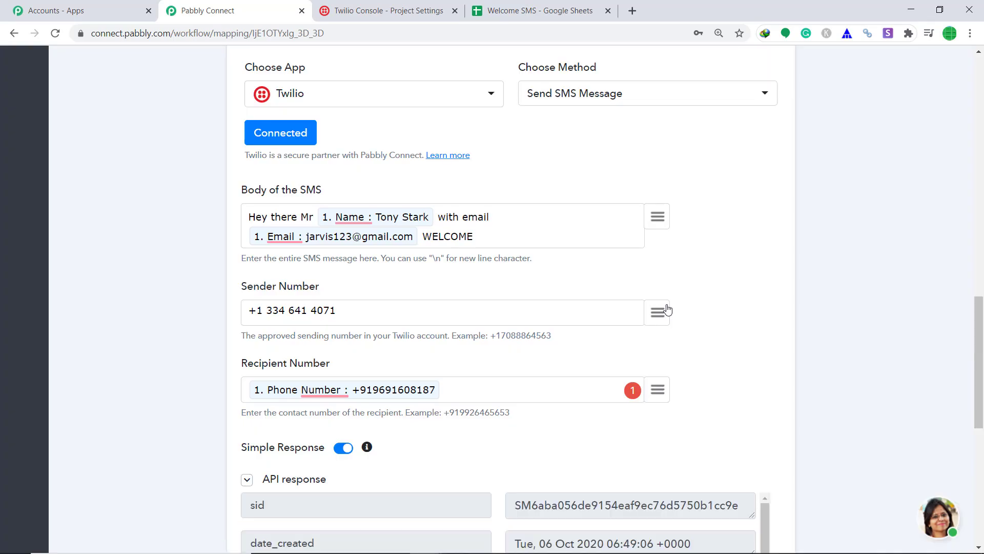
pyautogui.scroll(-5, 666, 310)
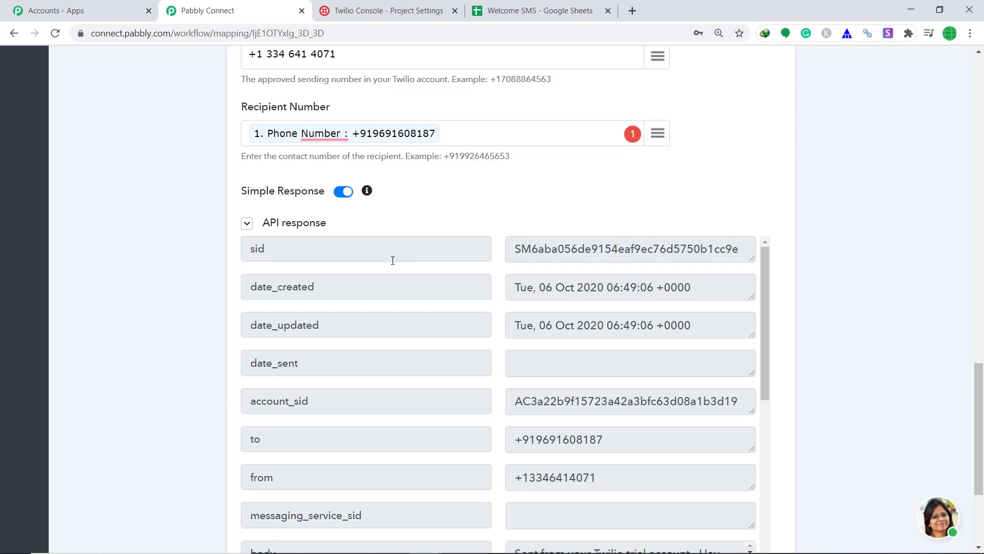
pyautogui.scroll(4, 393, 260)
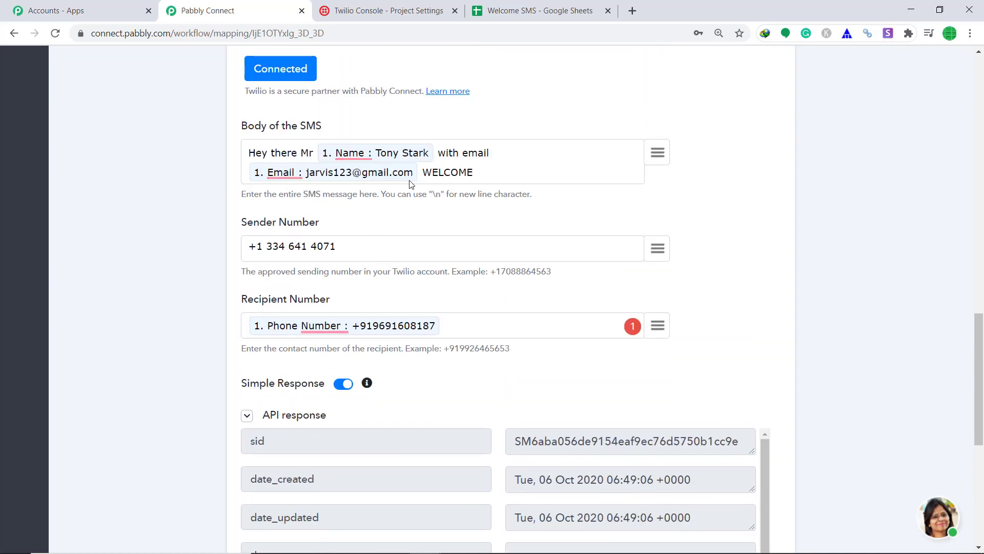
pyautogui.scroll(-4, 463, 183)
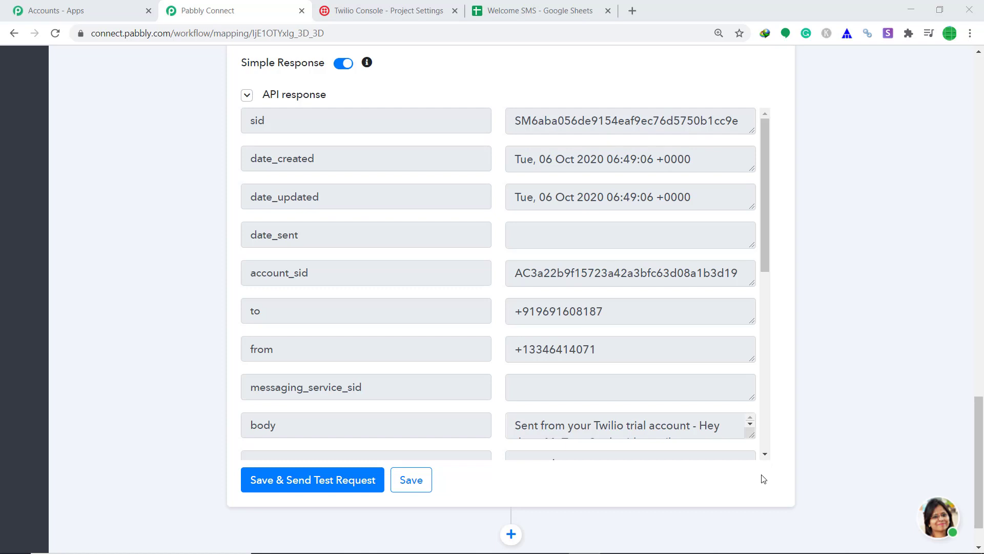
# - Save the Send SMS Message action, confirm the Successful dialog, and collapse the Twilio card
pyautogui.click(426, 476)
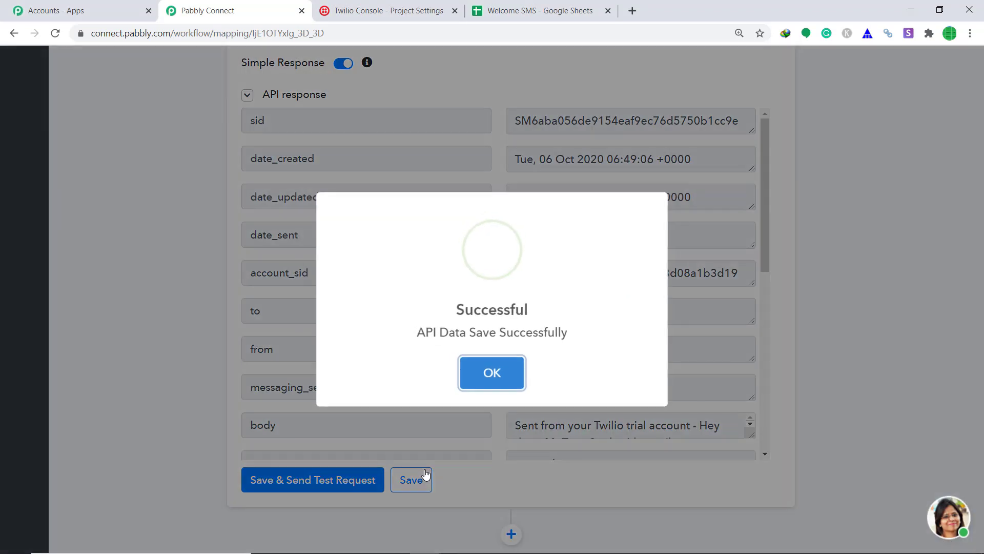
pyautogui.click(494, 372)
pyautogui.scroll(8, 759, 199)
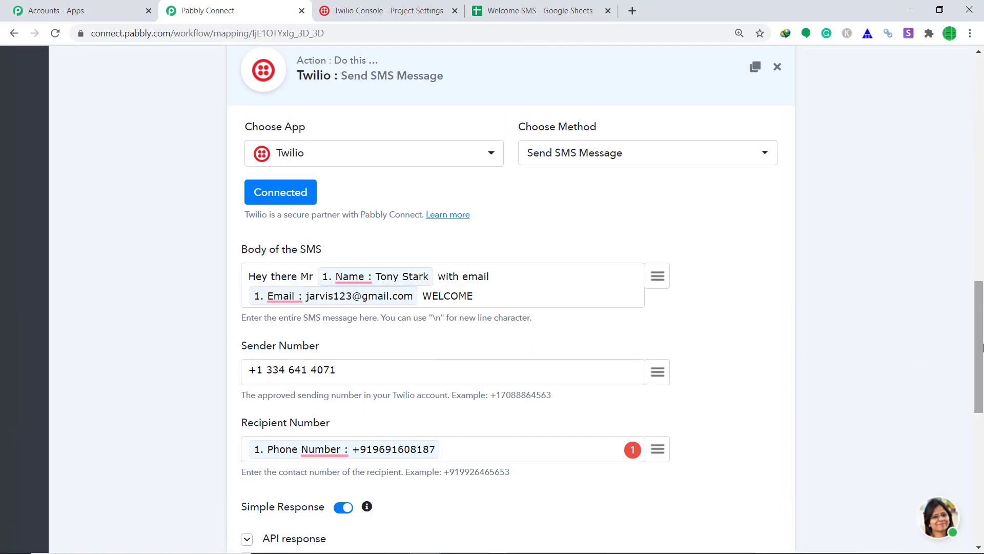
pyautogui.click(629, 89)
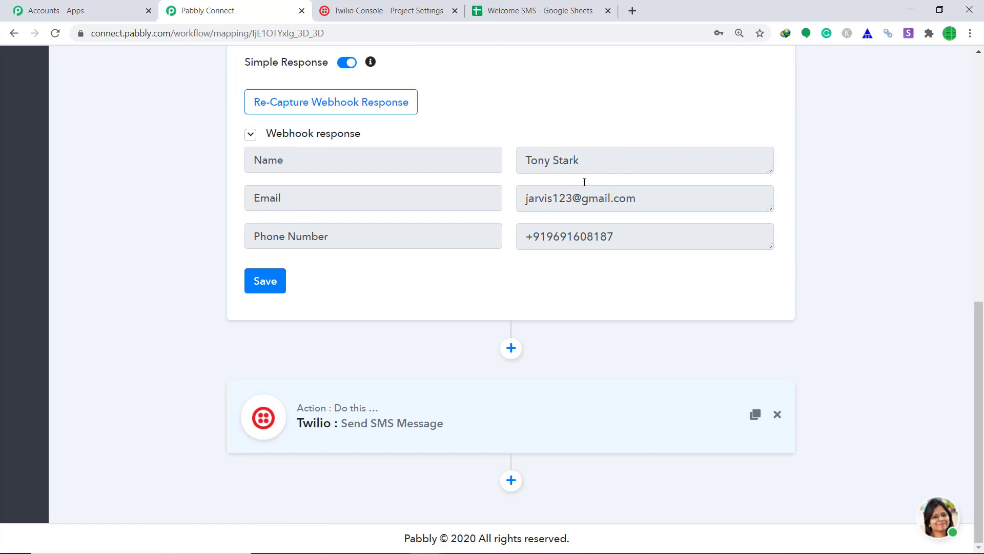
# - Save the Google Sheets trigger's webhook response, confirm with OK, and collapse the trigger card
pyautogui.click(264, 279)
pyautogui.click(489, 374)
pyautogui.scroll(9, 560, 231)
pyautogui.click(518, 170)
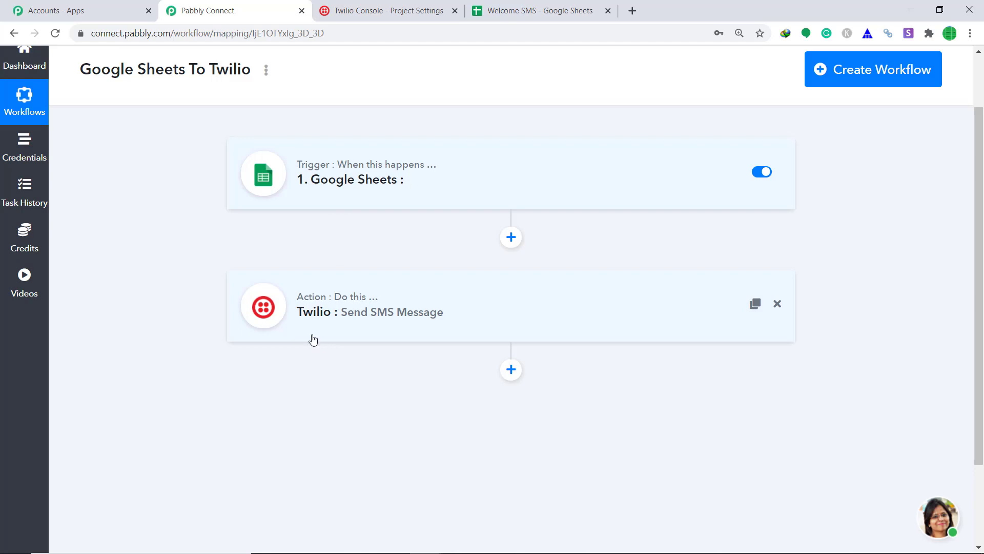
# - Submit the Initial setup in the Welcome SMS sheet and enable Pabbly Connect Webhooks' Send On Event
pyautogui.click(536, 9)
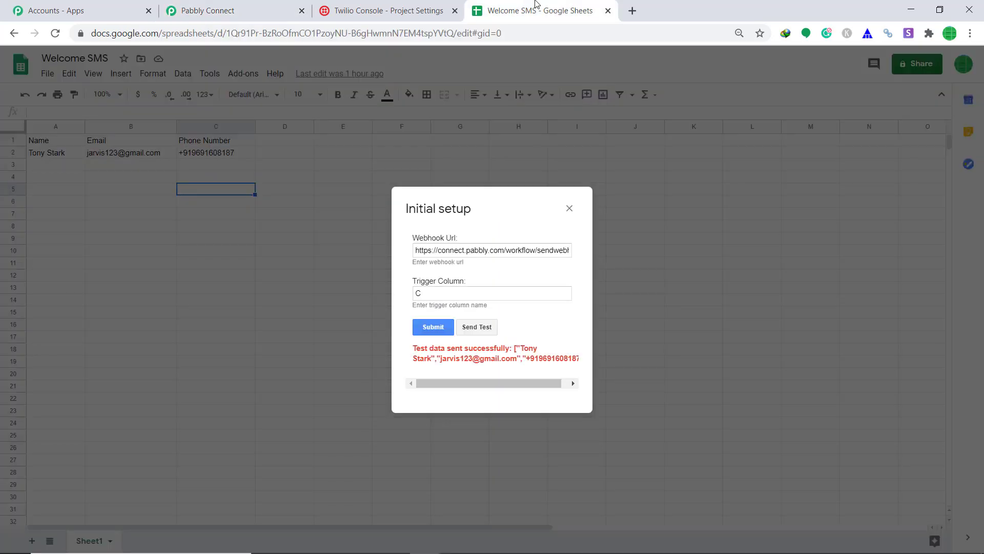
pyautogui.click(435, 331)
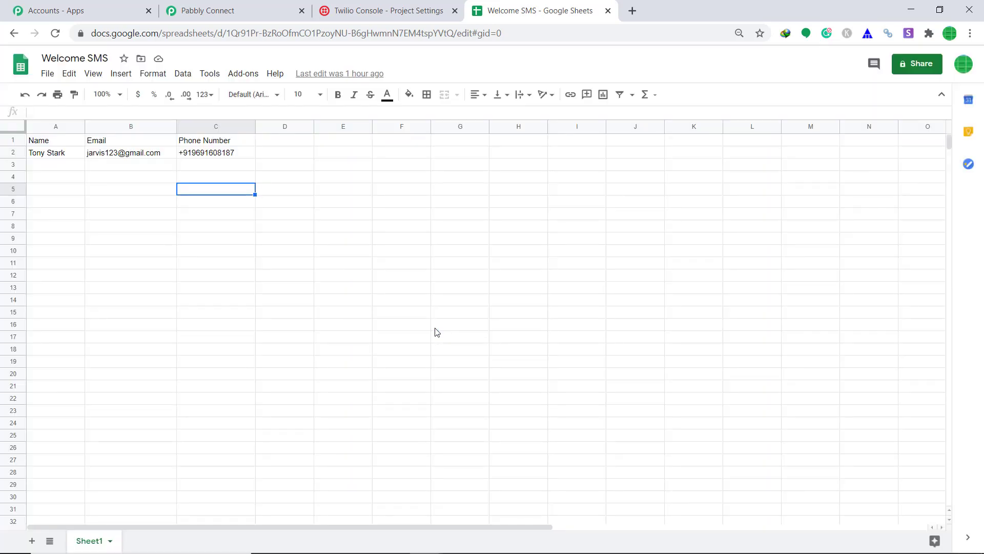
pyautogui.click(234, 77)
pyautogui.moveTo(238, 123)
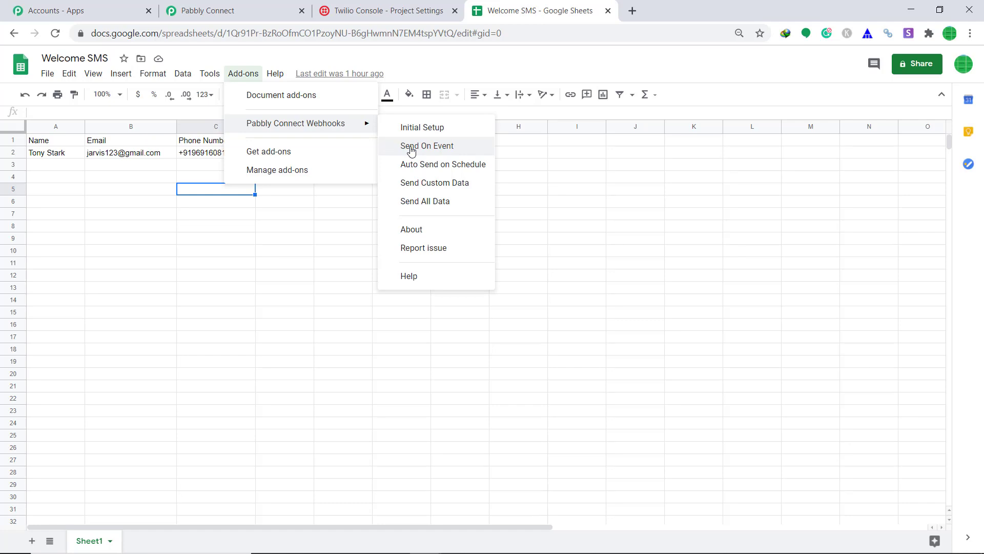
pyautogui.click(411, 149)
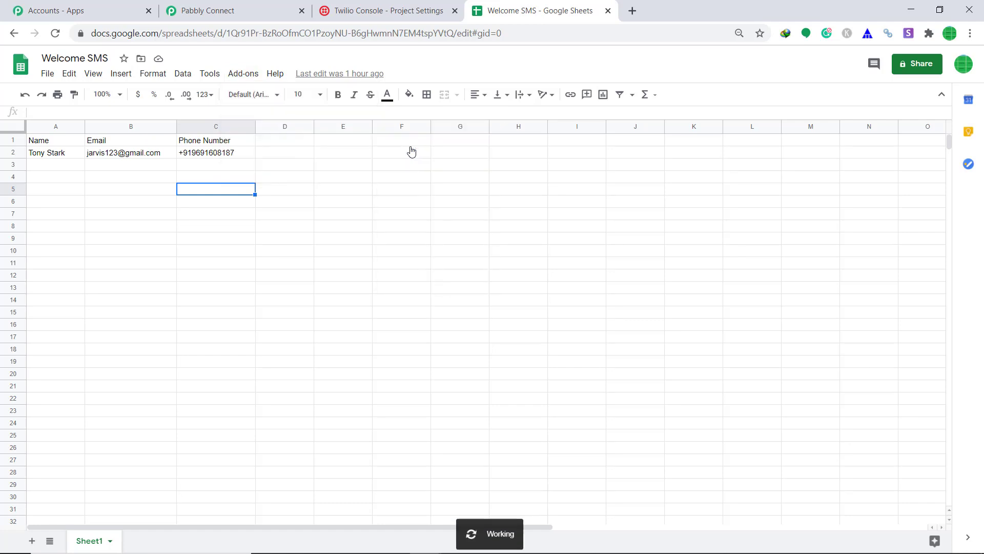
pyautogui.click(47, 166)
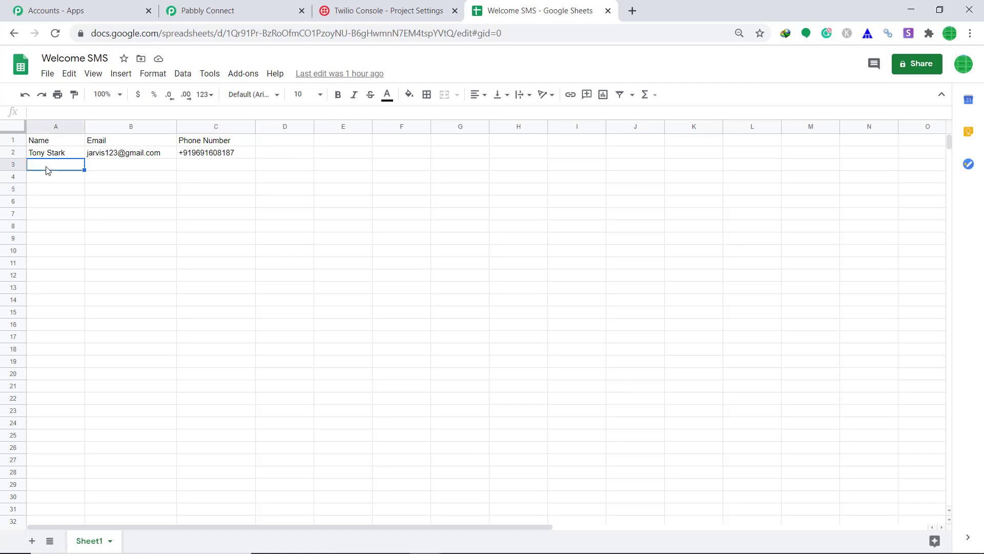
# - Fill row 3 with a contact's name, email and pasted phone number, auto-fitting column B
pyautogui.click(100, 166)
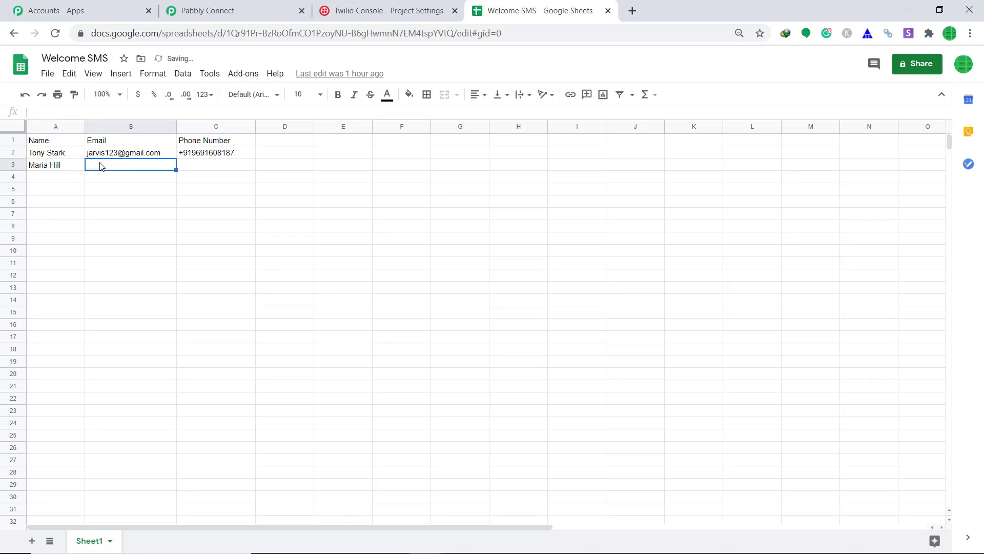
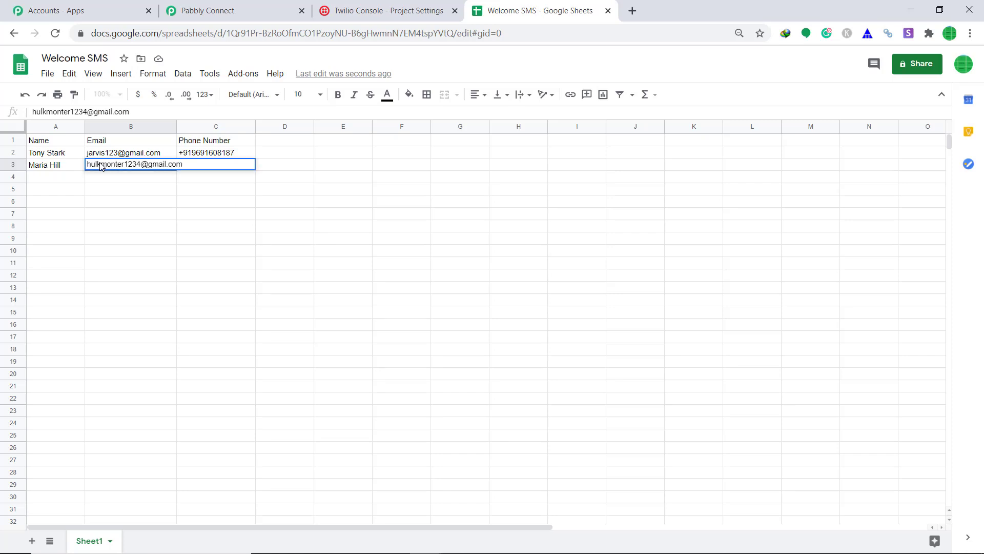
pyautogui.press('Tab')
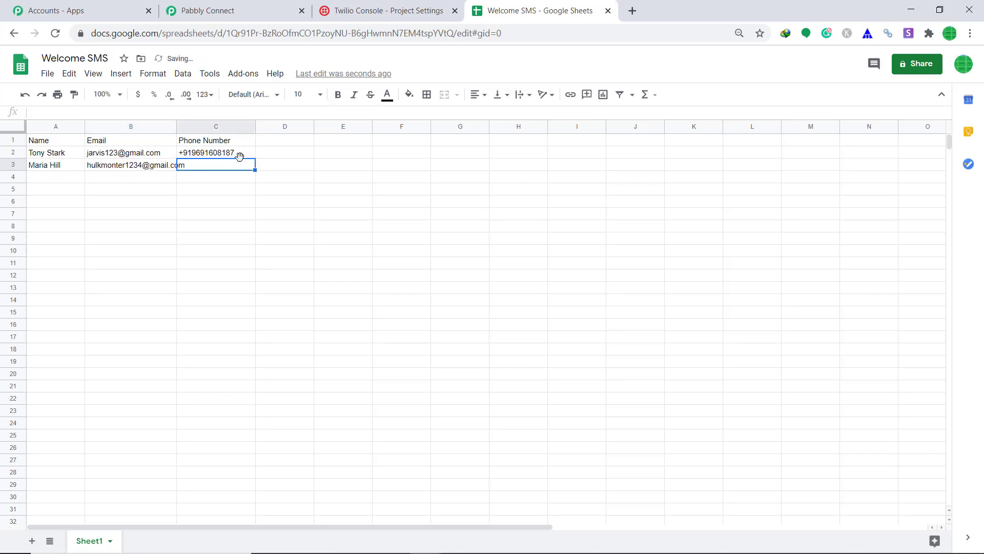
pyautogui.doubleClick(176, 126)
pyautogui.hotkey('ctrl', 'v')
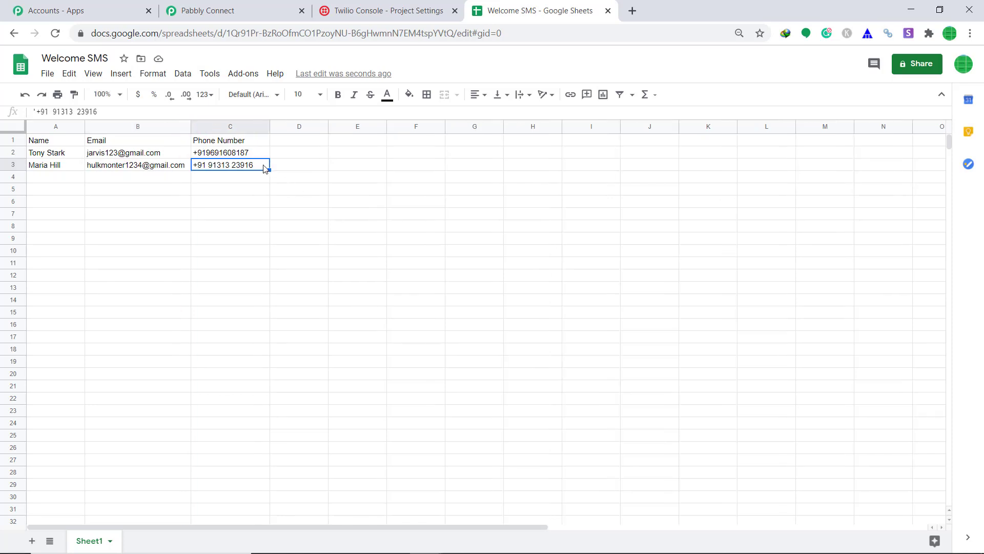